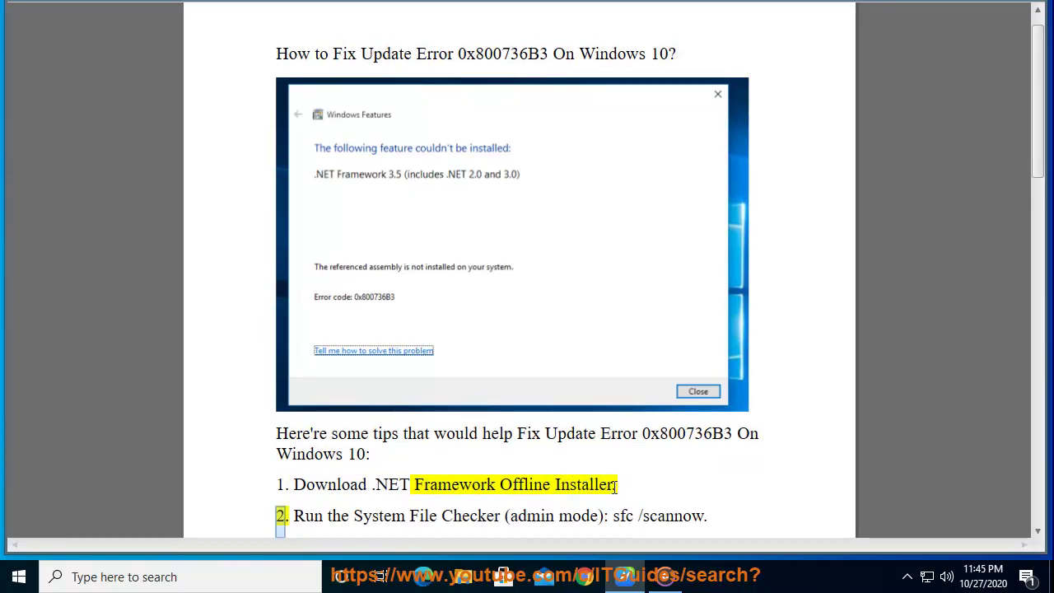
# Copy the phrase '.NET Framework Offline Installer' from the article's first tip
pyautogui.moveTo(615, 486); pyautogui.dragTo(381, 486)
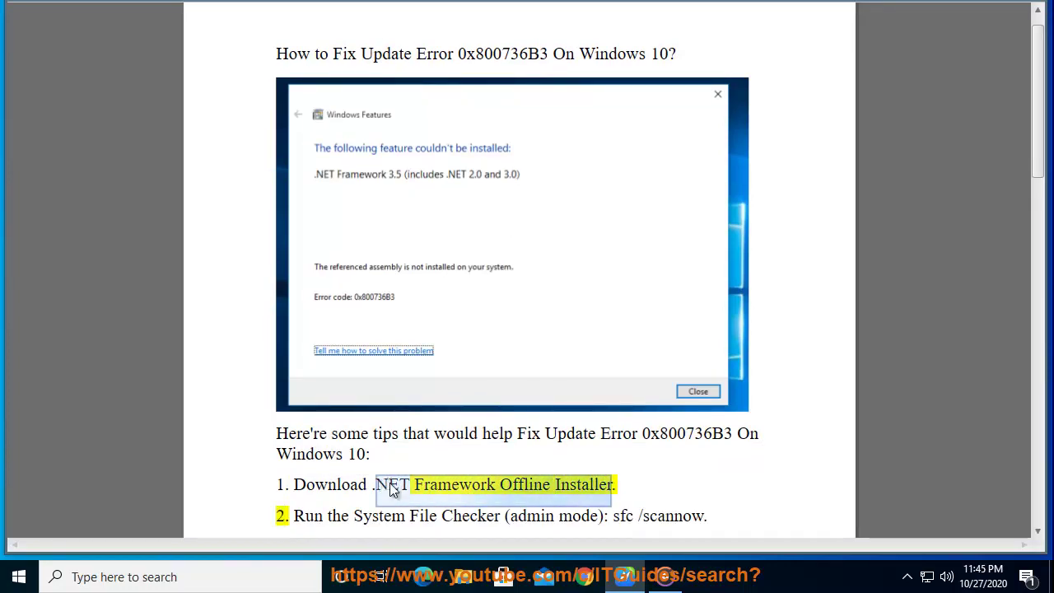
pyautogui.rightClick(390, 486)
pyautogui.click(449, 326)
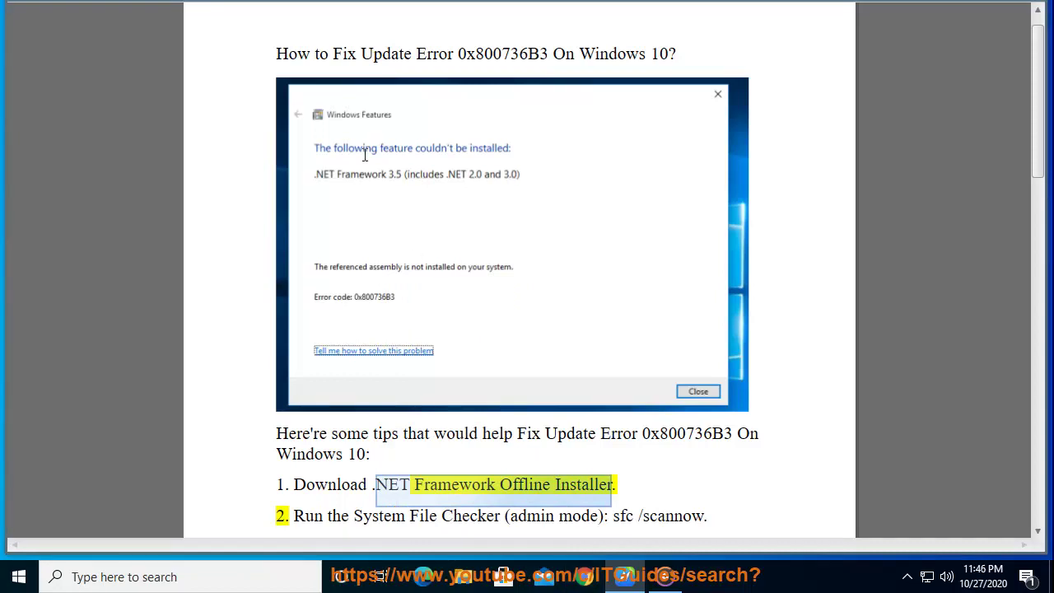
# Google 'NET Framework Offline Installer' in a new Chrome window, review the Itechtics result, then minimize Chrome
pyautogui.hotkey('ctrl', 'n')
pyautogui.rightClick(293, 59)
pyautogui.click(346, 188)
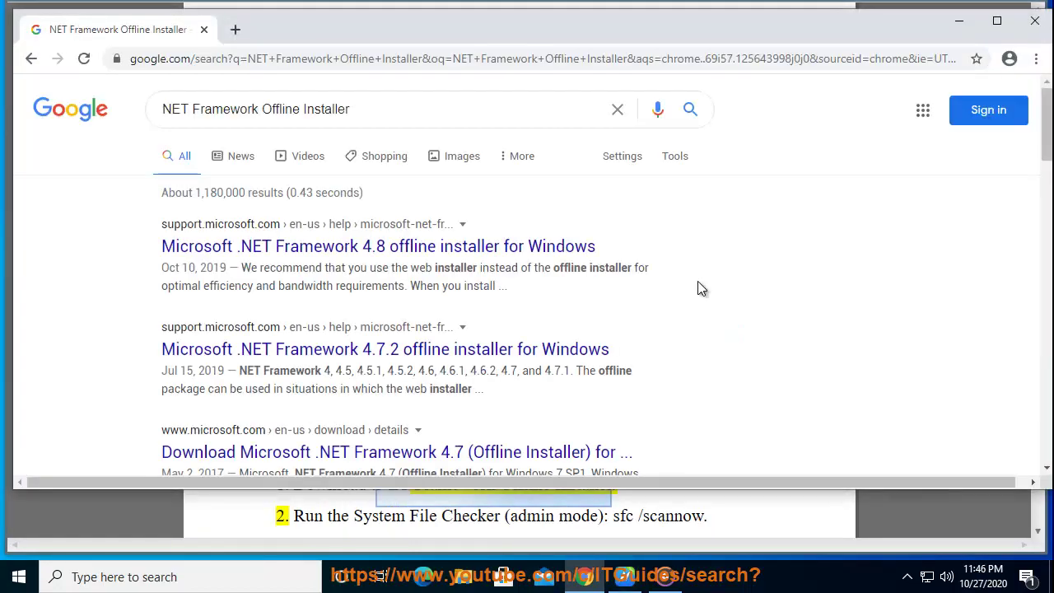
pyautogui.scroll(-2, 734, 362)
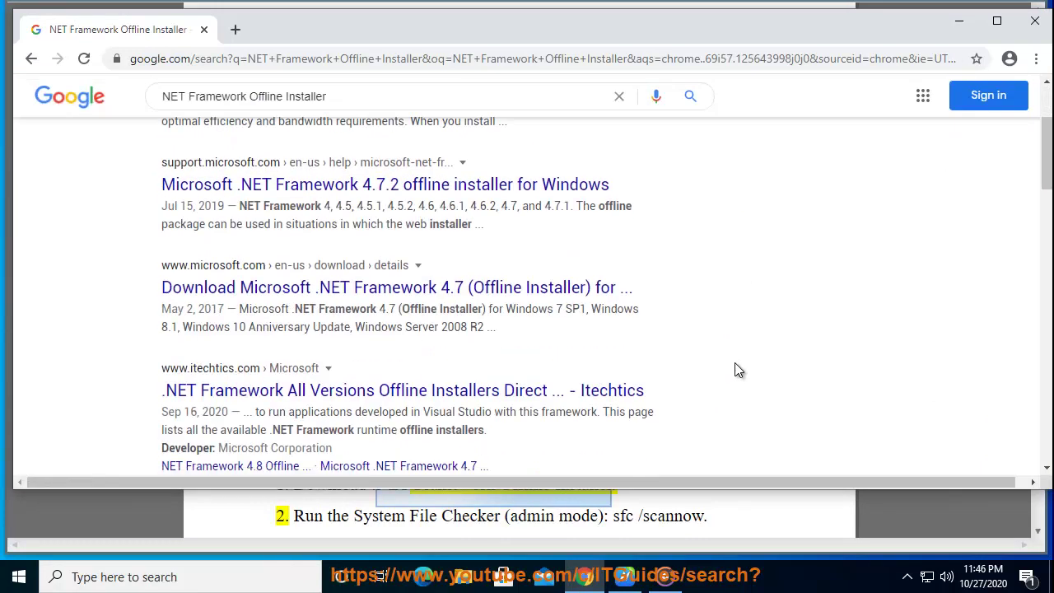
pyautogui.moveTo(645, 394); pyautogui.dragTo(162, 391)
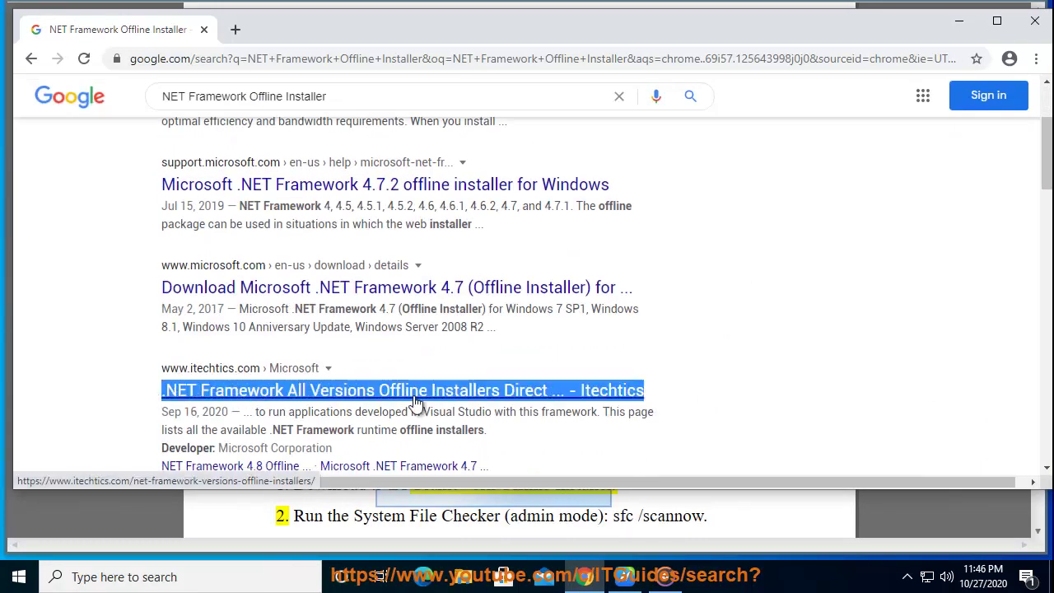
pyautogui.click(959, 21)
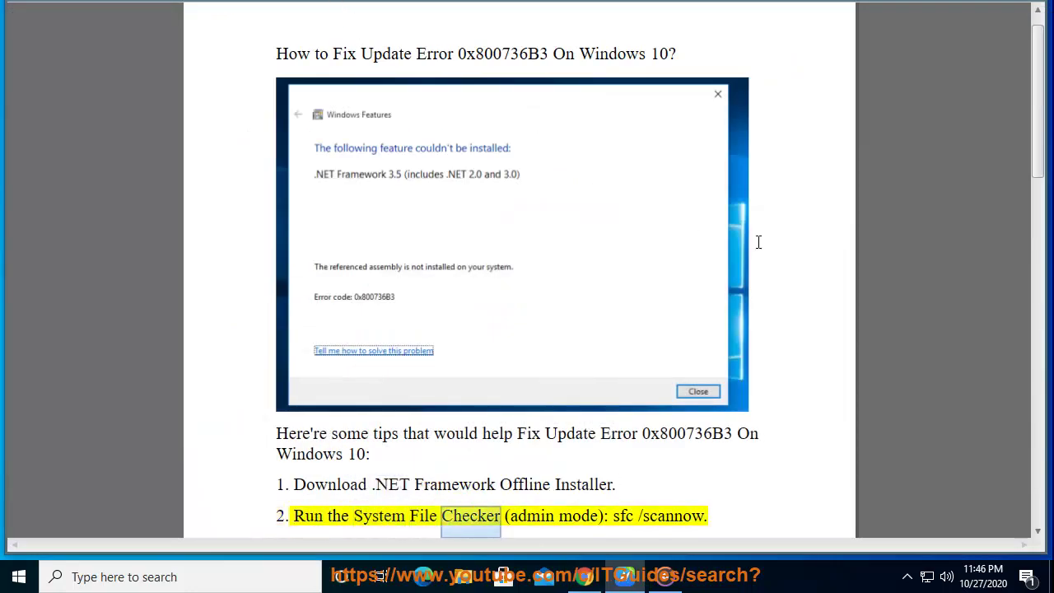
# Launch Command Prompt as administrator and move its window to the right
pyautogui.click(213, 572)
pyautogui.write('c')
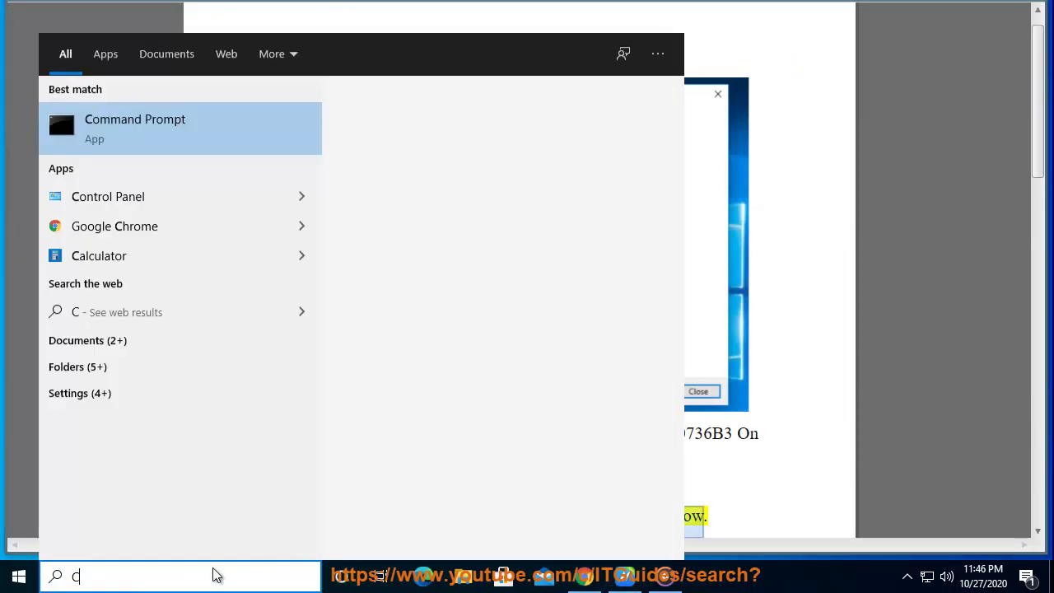
pyautogui.click(433, 281)
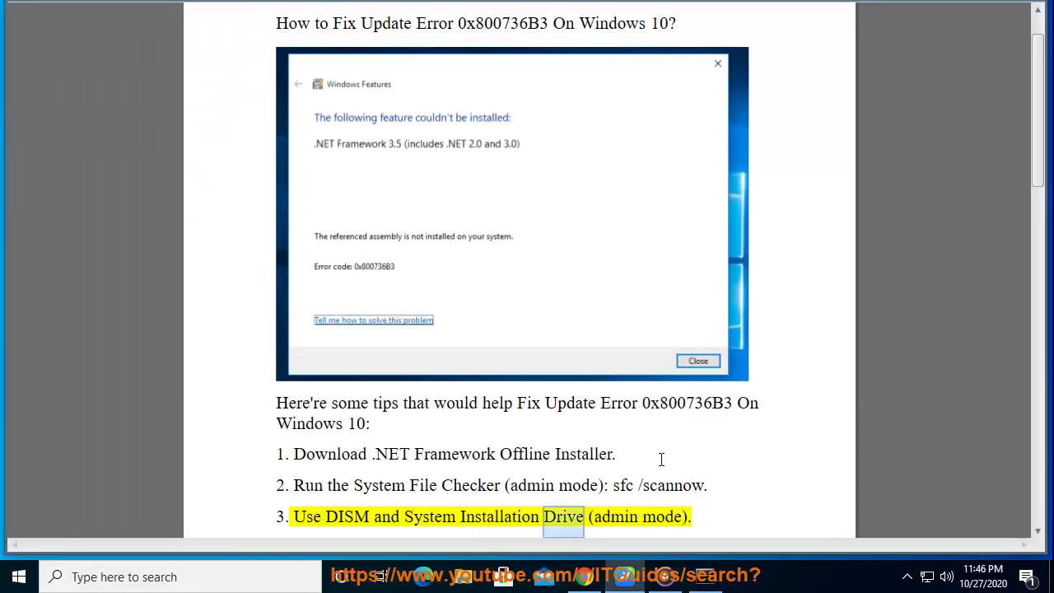
pyautogui.click(706, 577)
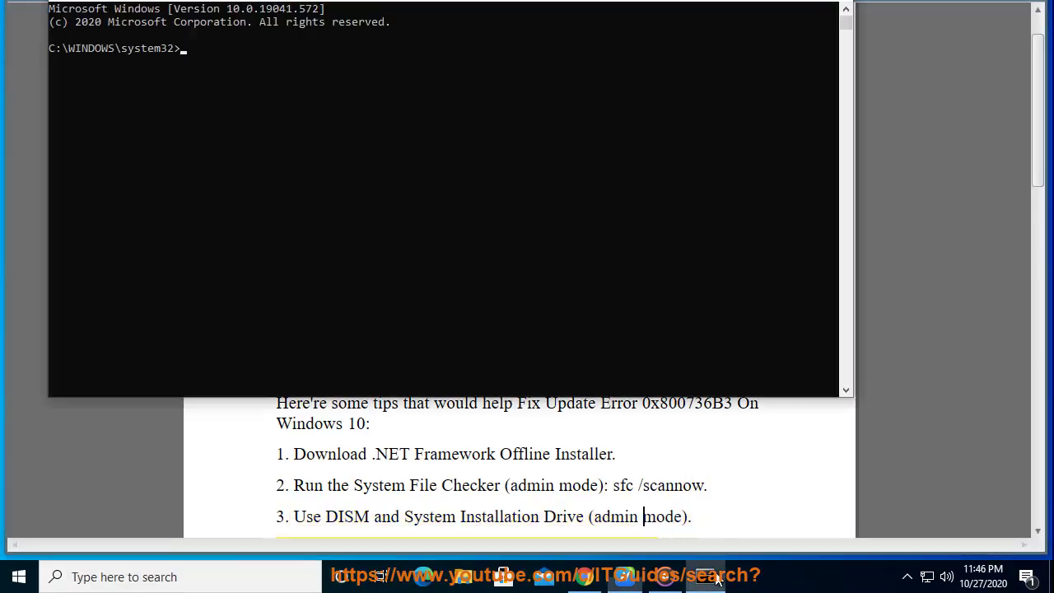
pyautogui.moveTo(237, 9); pyautogui.dragTo(807, 31)
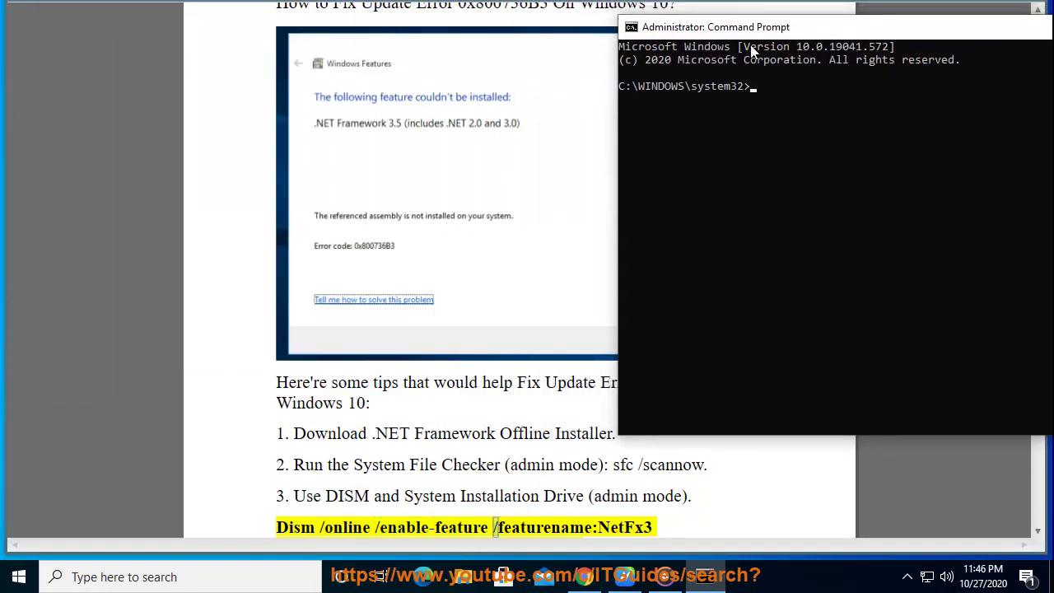
# Scroll the article through the DISM commands and Plan B RestoreHealth down to tip 4
pyautogui.scroll(-1, 522, 173)
pyautogui.click(522, 168)
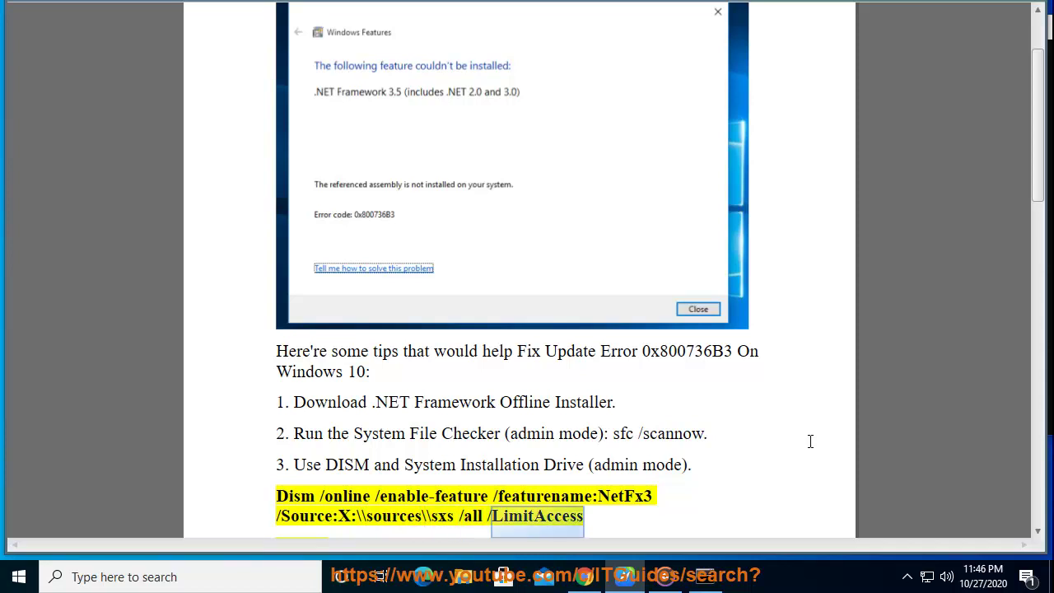
pyautogui.scroll(-2, 810, 442)
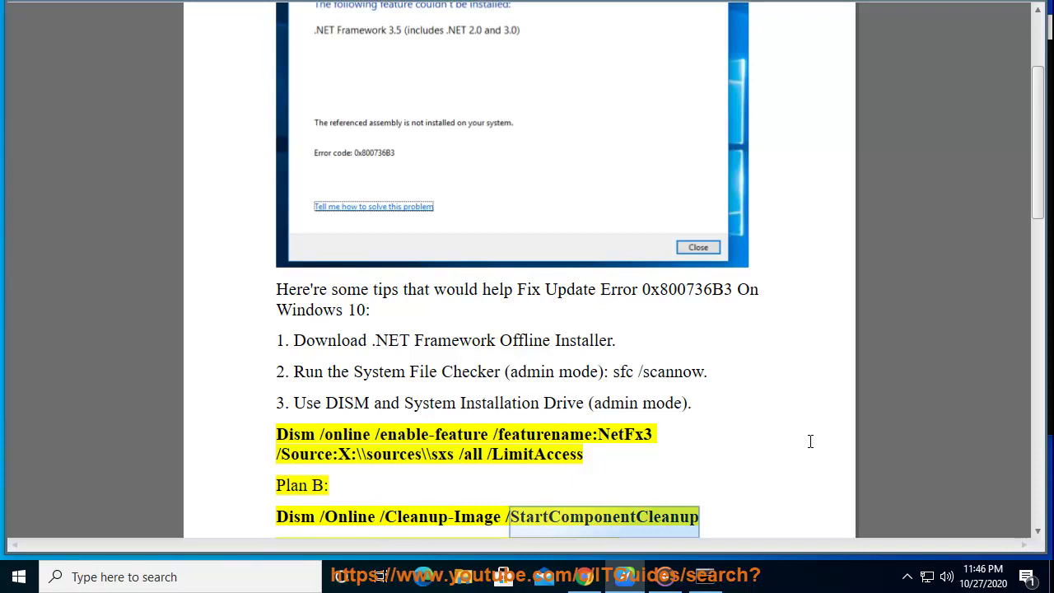
pyautogui.scroll(-1, 810, 441)
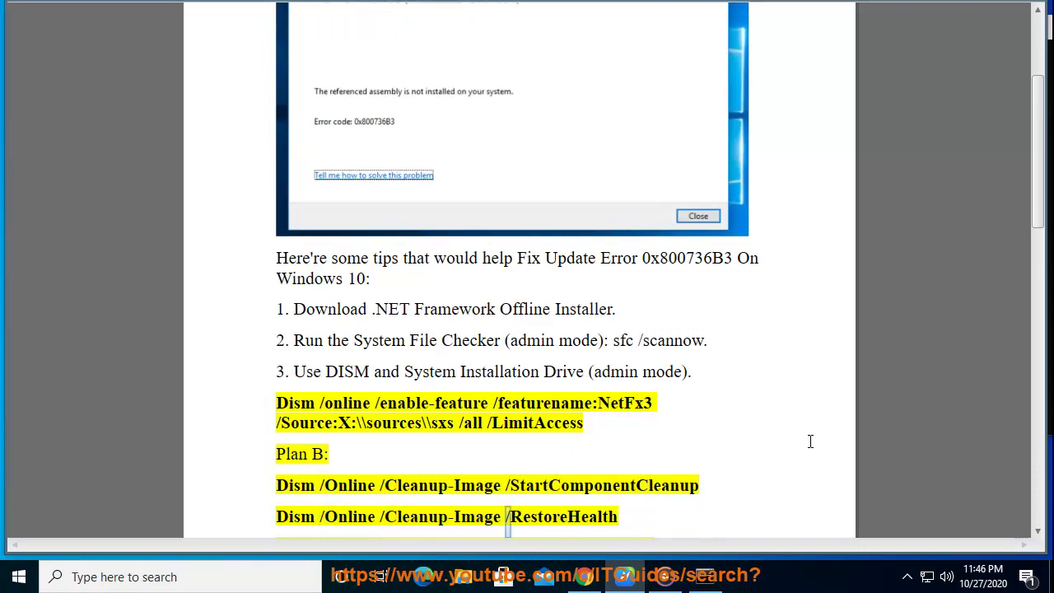
pyautogui.scroll(-1, 810, 441)
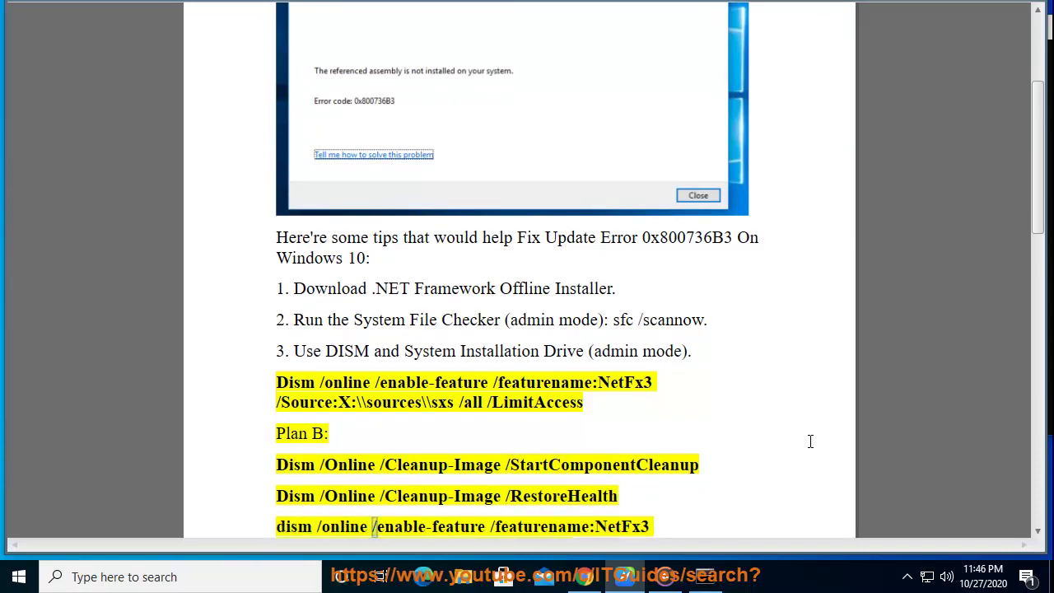
pyautogui.scroll(-1, 864, 381)
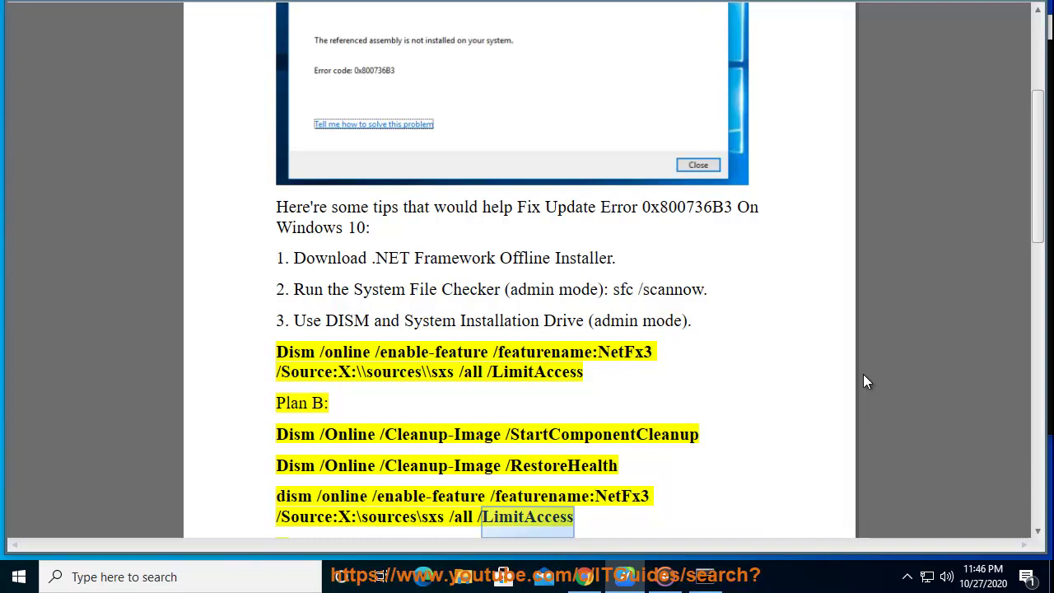
pyautogui.scroll(-1, 864, 381)
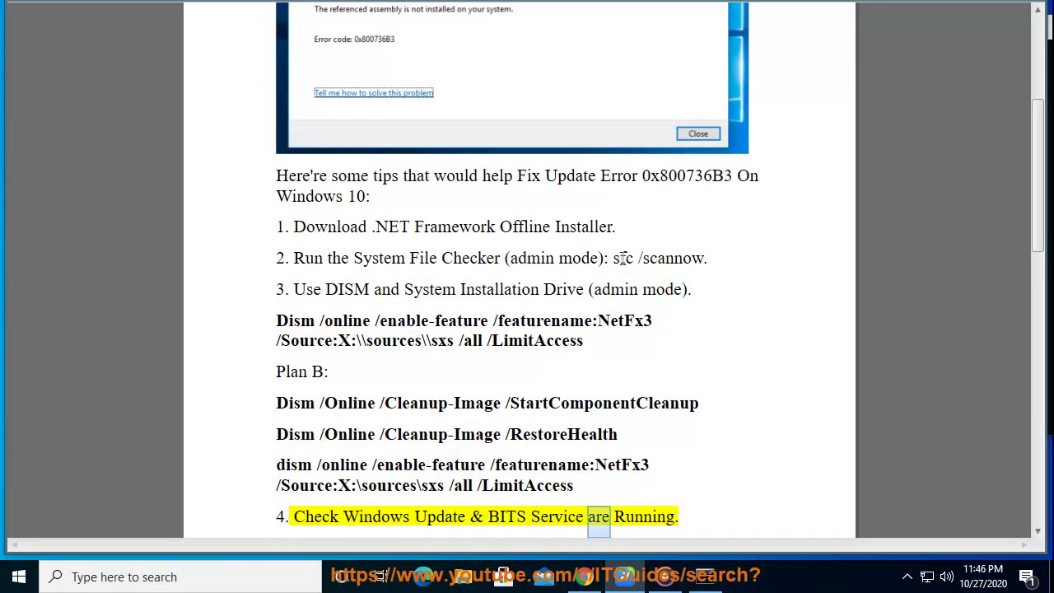
# Copy 'sfc /scannow' from the article and run it in the administrator Command Prompt
pyautogui.moveTo(614, 258); pyautogui.dragTo(704, 258)
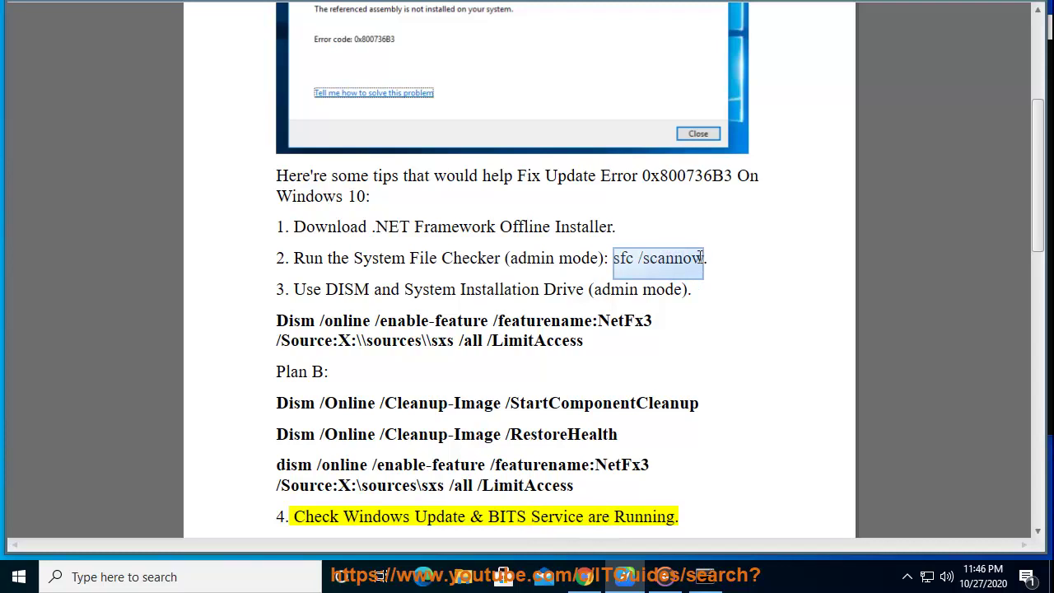
pyautogui.rightClick(701, 257)
pyautogui.click(731, 305)
pyautogui.click(704, 576)
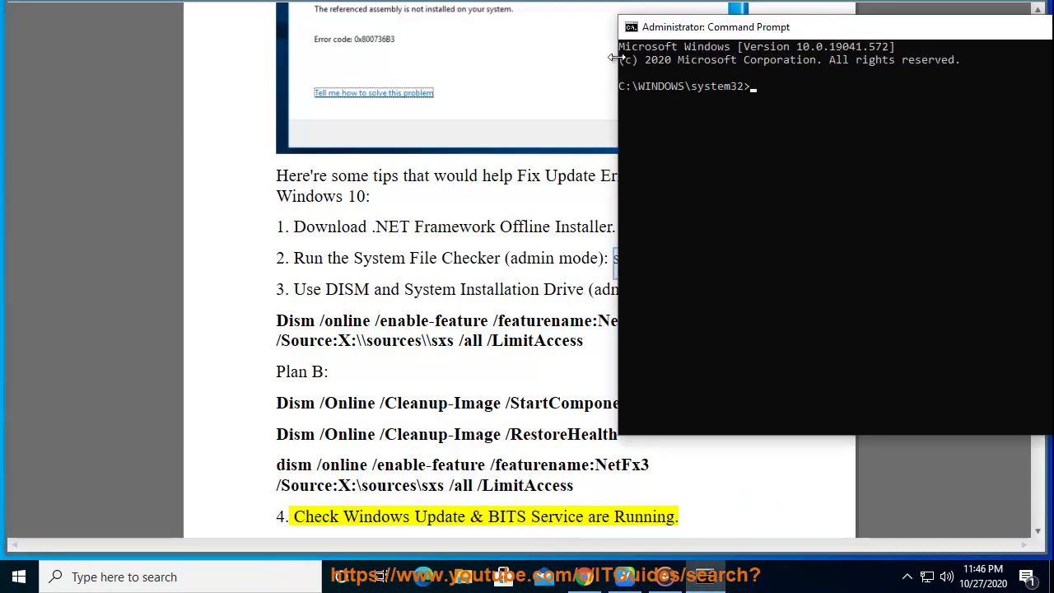
pyautogui.click(630, 26)
pyautogui.moveTo(666, 166)
pyautogui.click(766, 199)
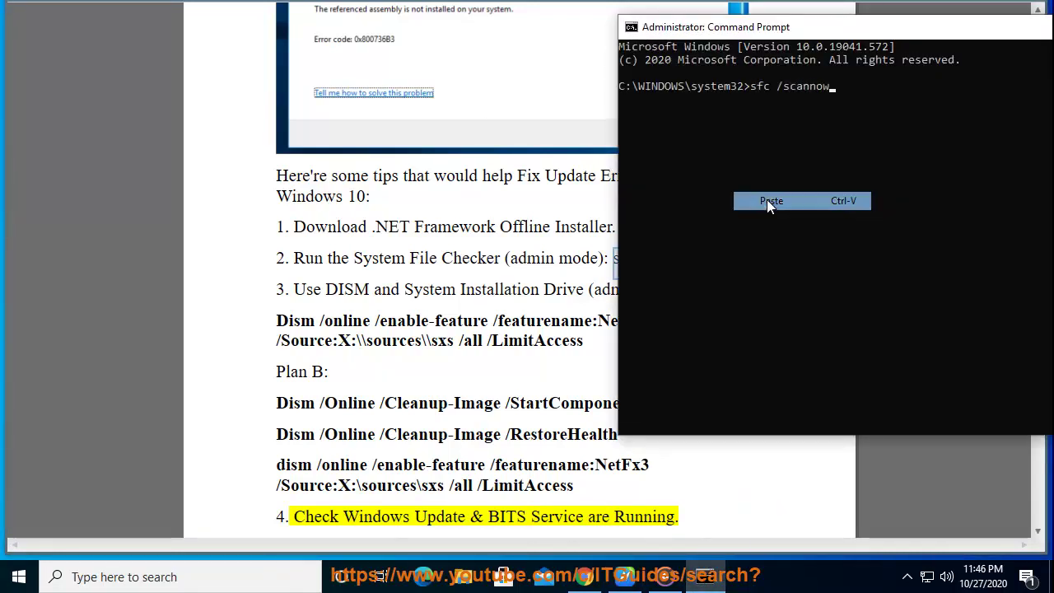
pyautogui.write('NO')
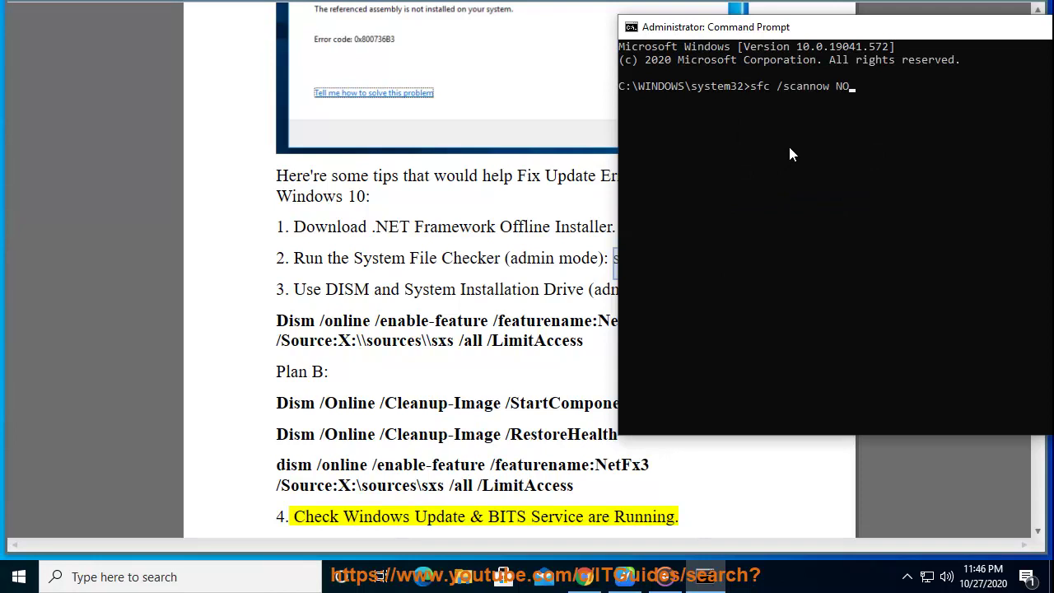
pyautogui.write('W PRESS NE')
pyautogui.press('BackSpace')
pyautogui.press('BackSpace')
pyautogui.write('ENTER')
# Highlight the DISM and Plan B commands and the word 'Running' in tip 4
pyautogui.click(490, 365)
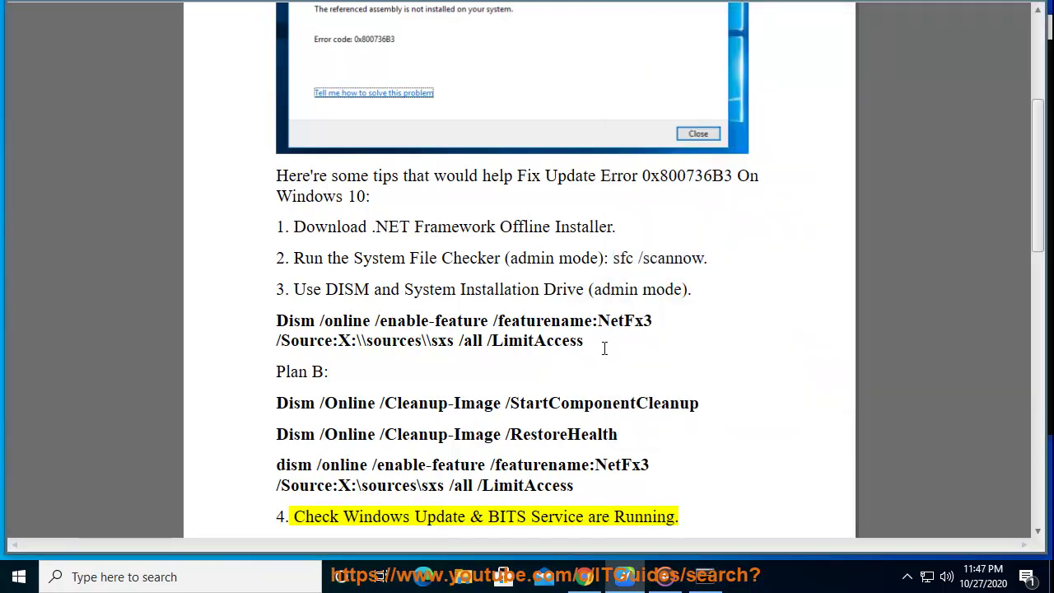
pyautogui.moveTo(583, 341); pyautogui.dragTo(263, 327)
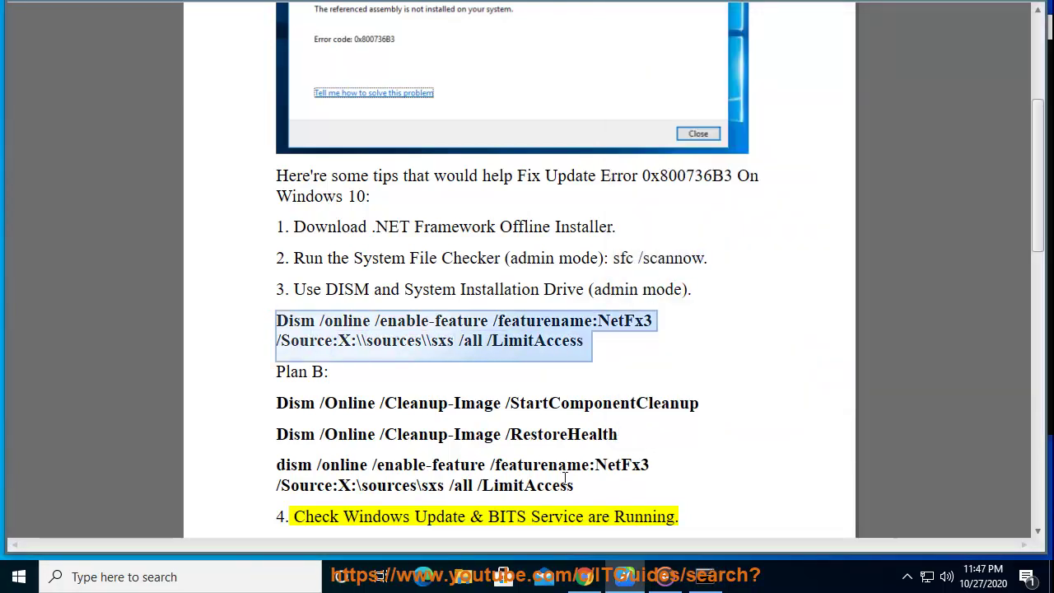
pyautogui.moveTo(564, 478); pyautogui.dragTo(278, 421)
pyautogui.click(413, 421)
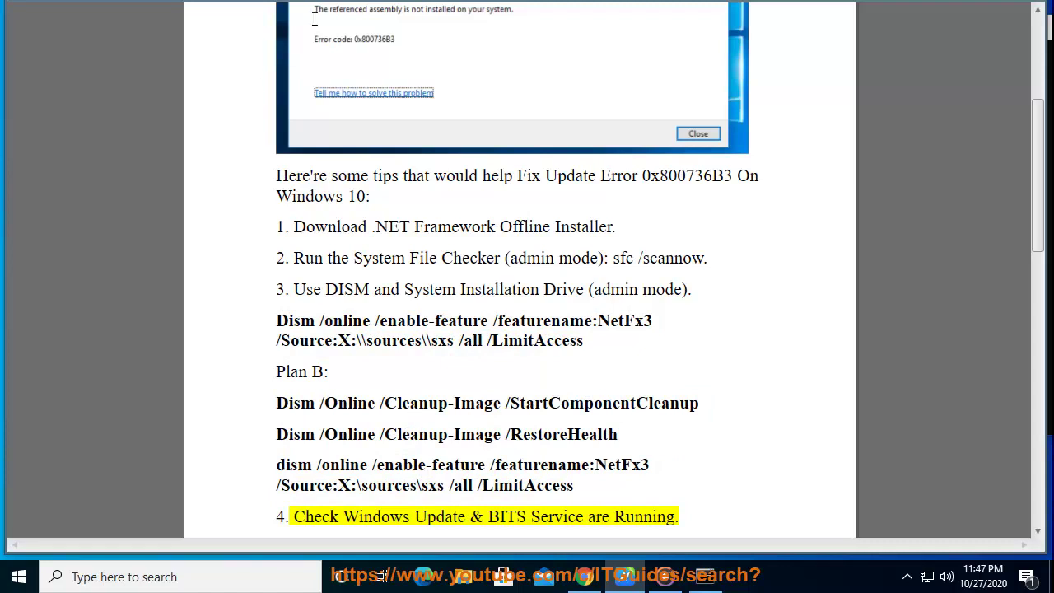
pyautogui.doubleClick(644, 516)
pyautogui.scroll(-3, 280, 525)
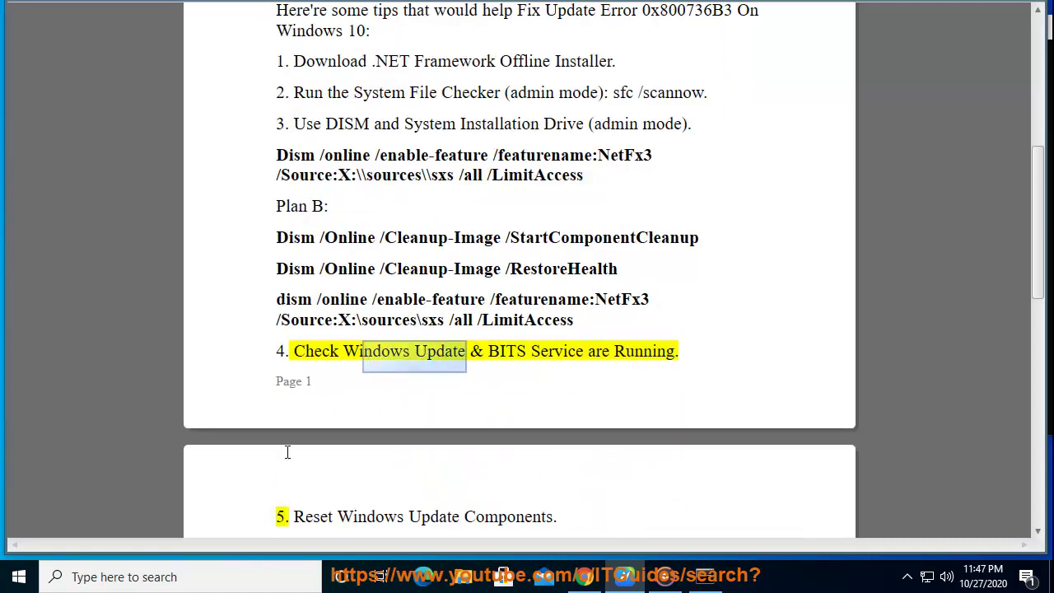
# Open Services and start the stopped Windows Update service
pyautogui.click(202, 568)
pyautogui.write('S')
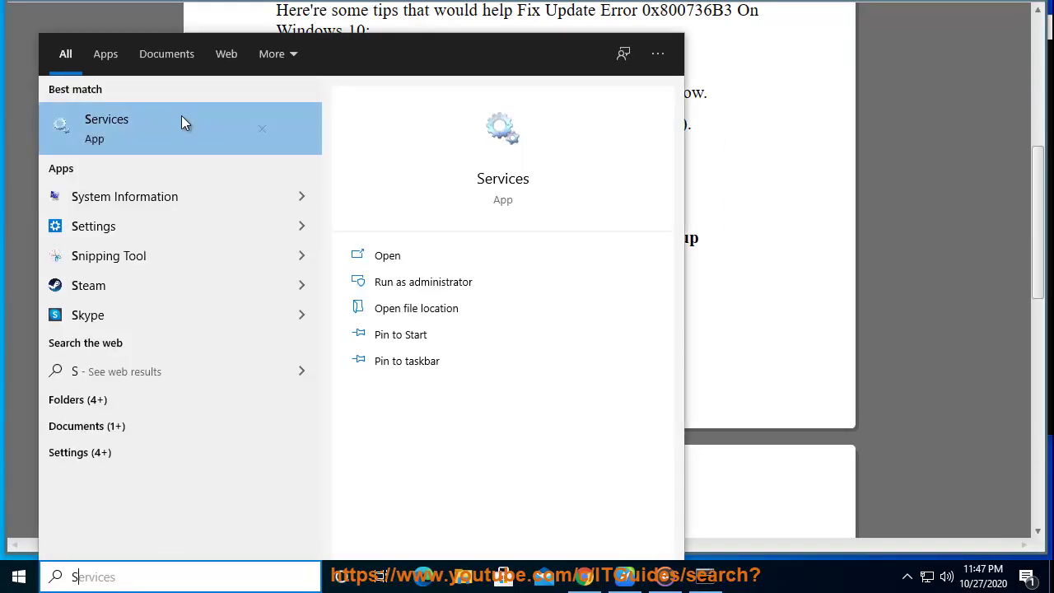
pyautogui.click(179, 122)
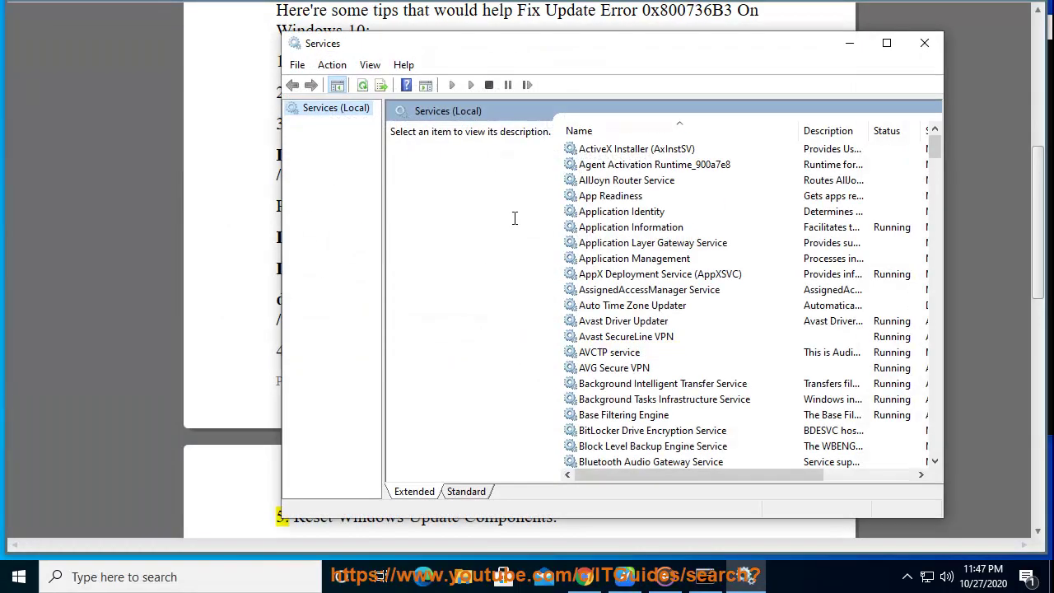
pyautogui.click(667, 304)
pyautogui.press('w')
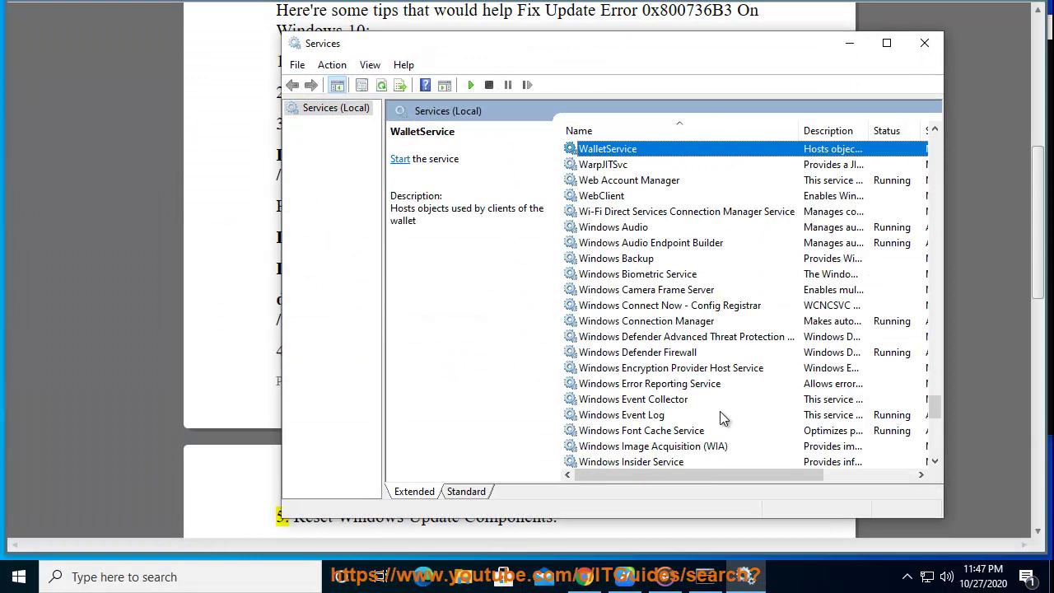
pyautogui.scroll(-5, 721, 419)
pyautogui.scroll(-2, 692, 416)
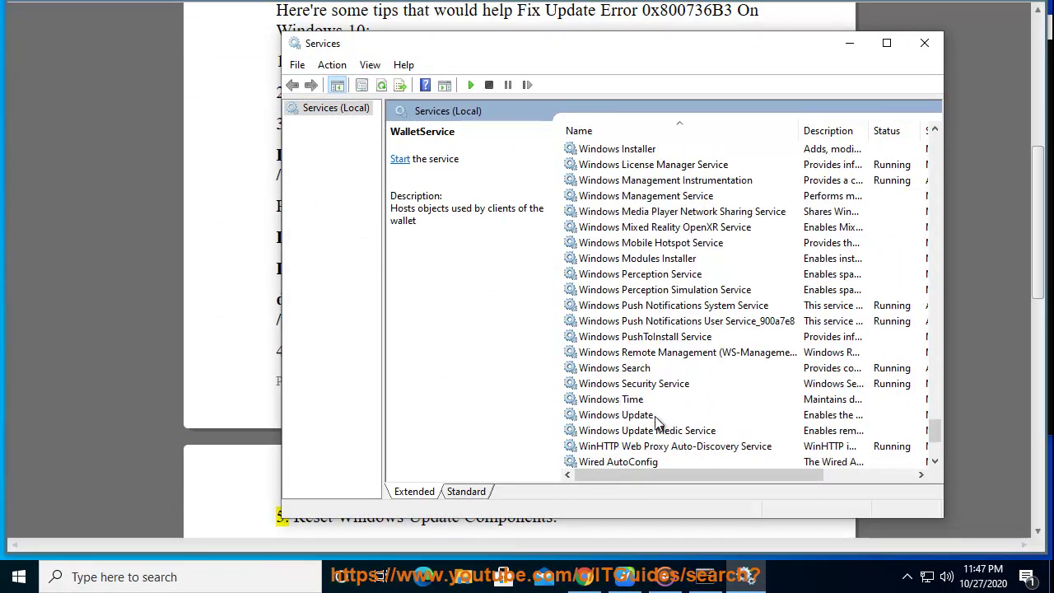
pyautogui.click(656, 417)
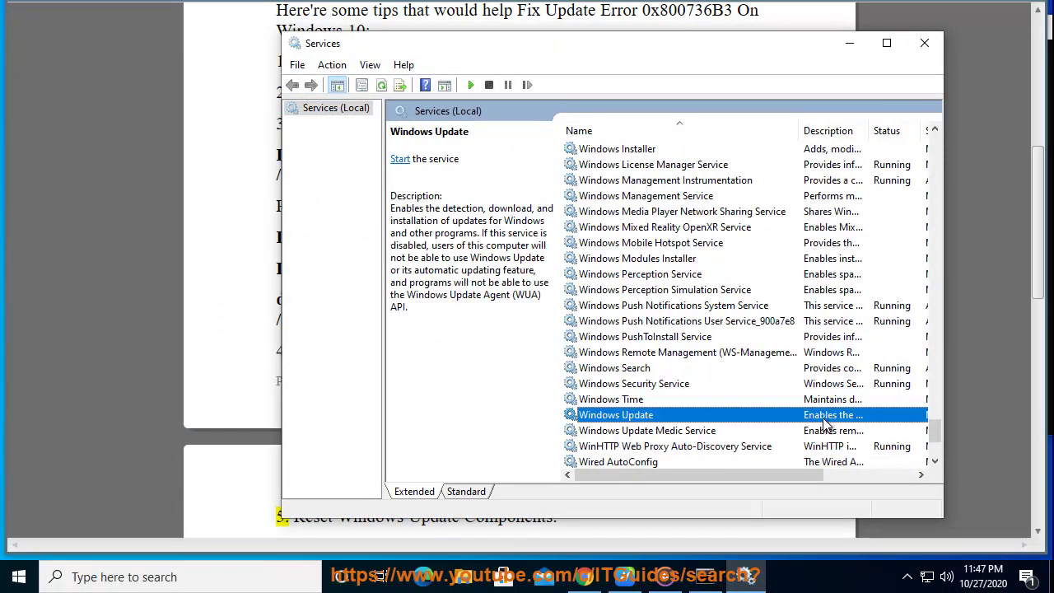
pyautogui.click(400, 160)
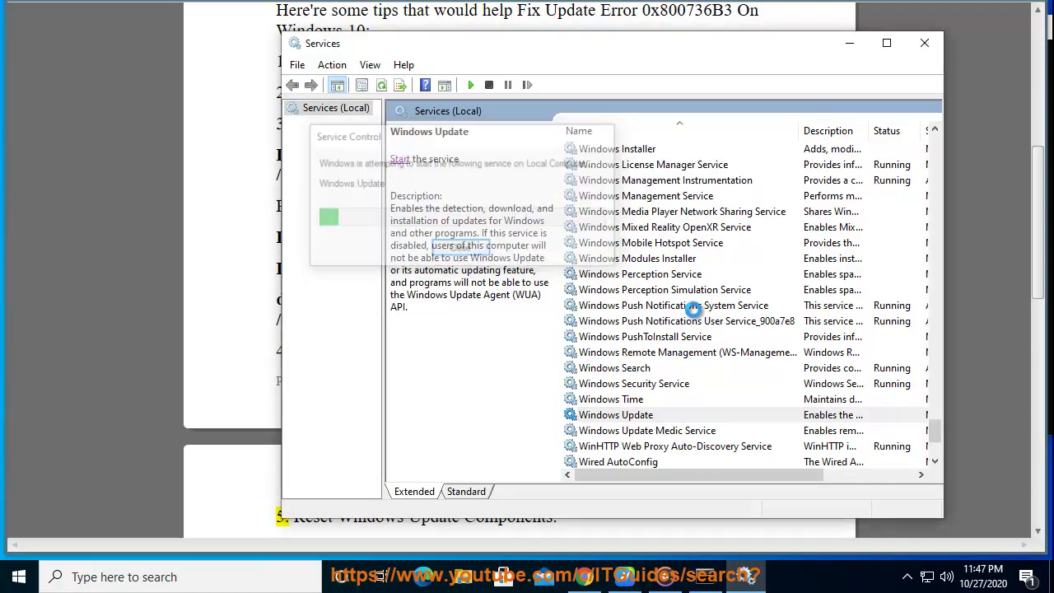
pyautogui.click(713, 419)
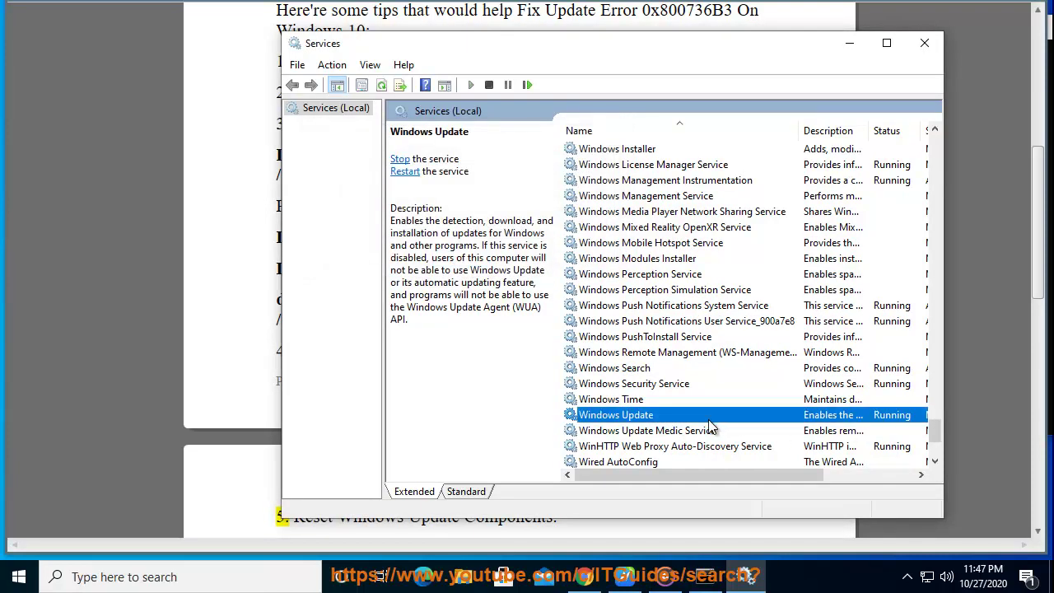
# Restart the Background Intelligent Transfer Service and confirm it is Running
pyautogui.click(223, 373)
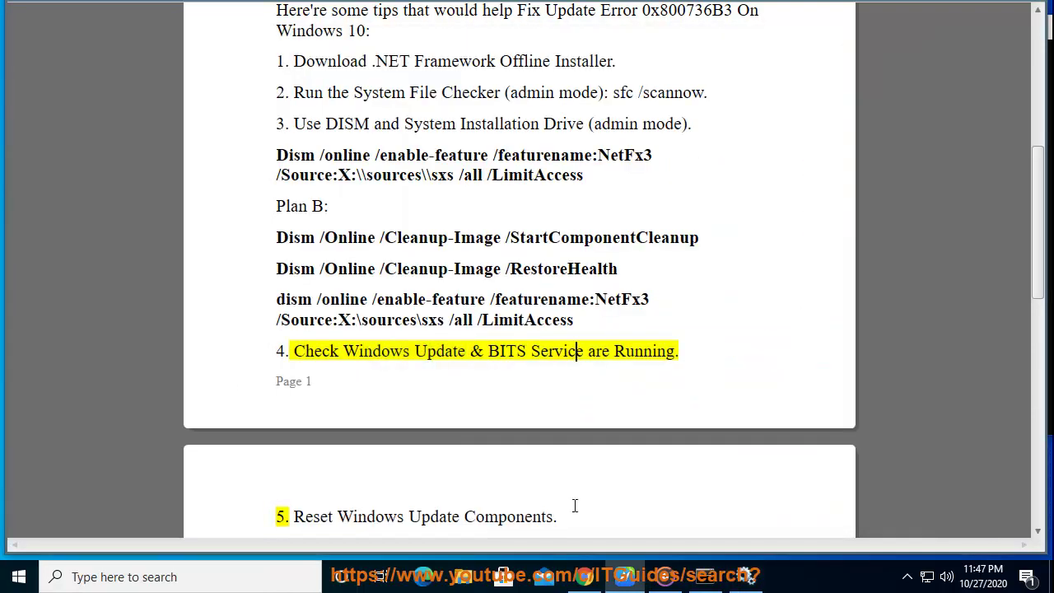
pyautogui.click(748, 575)
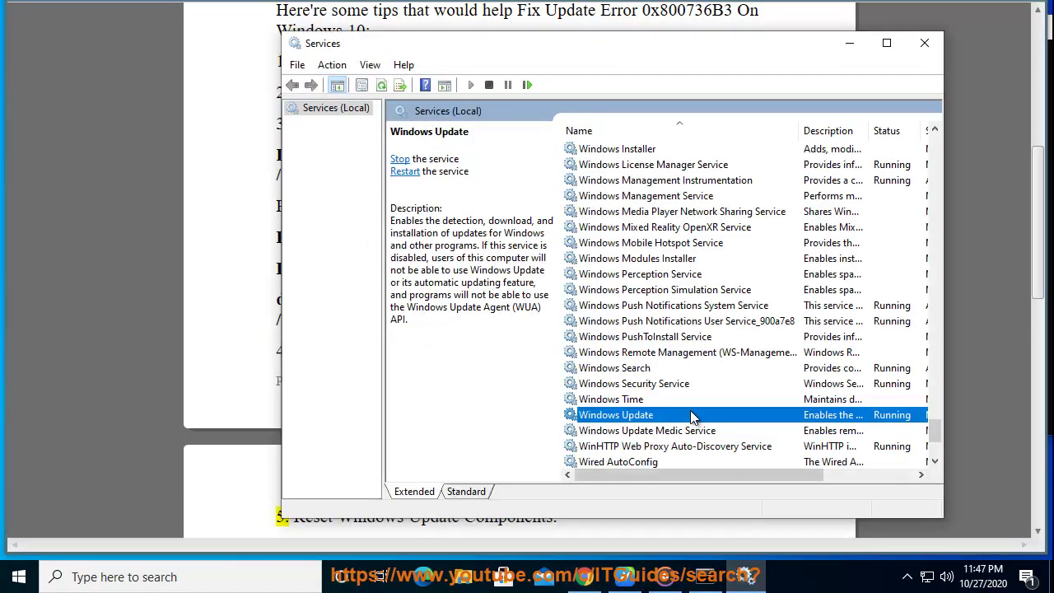
pyautogui.press('Home')
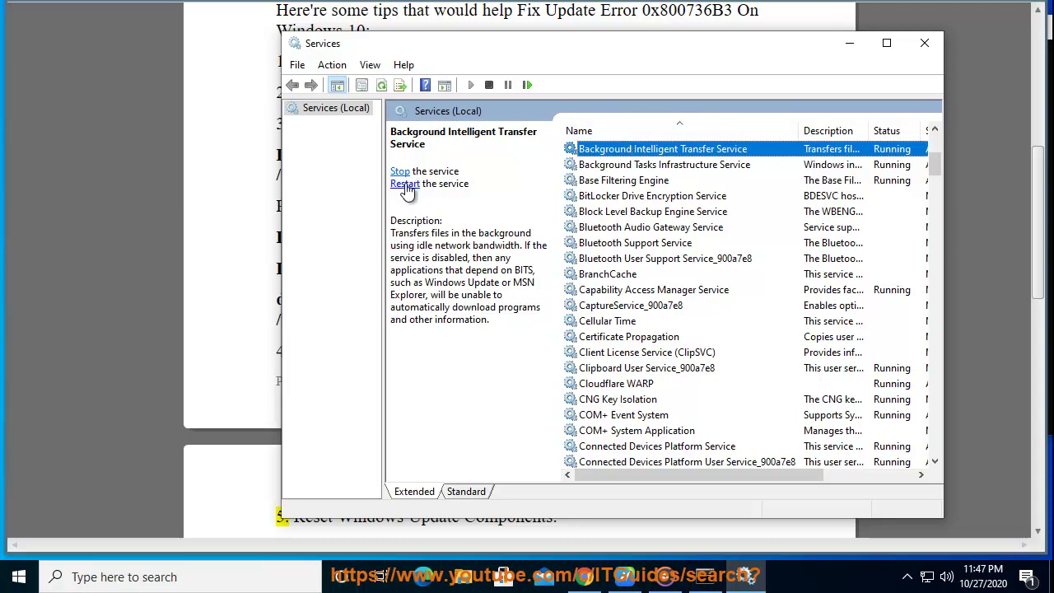
pyautogui.click(403, 186)
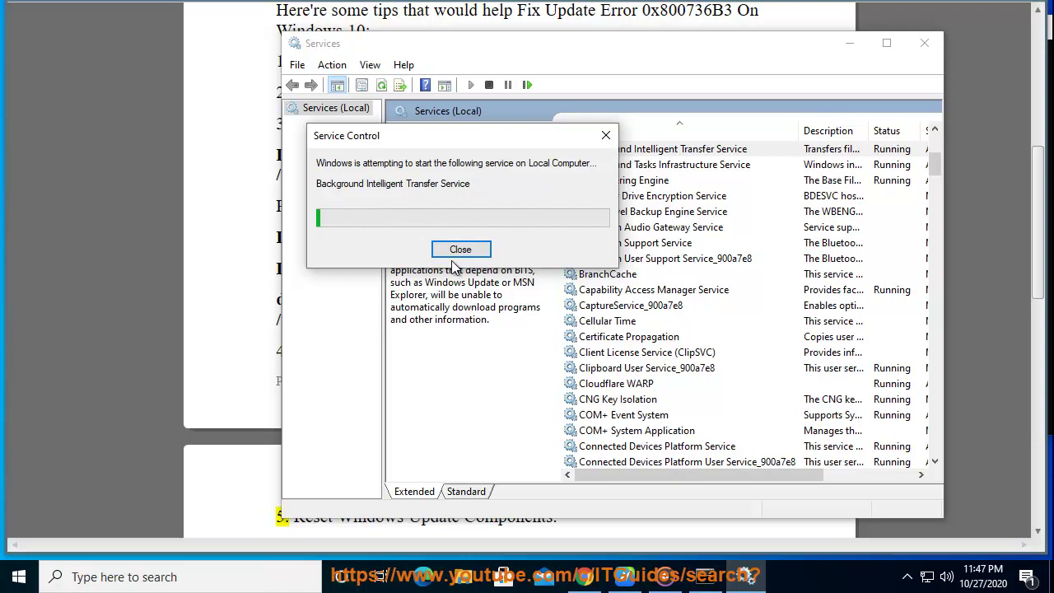
pyautogui.click(807, 156)
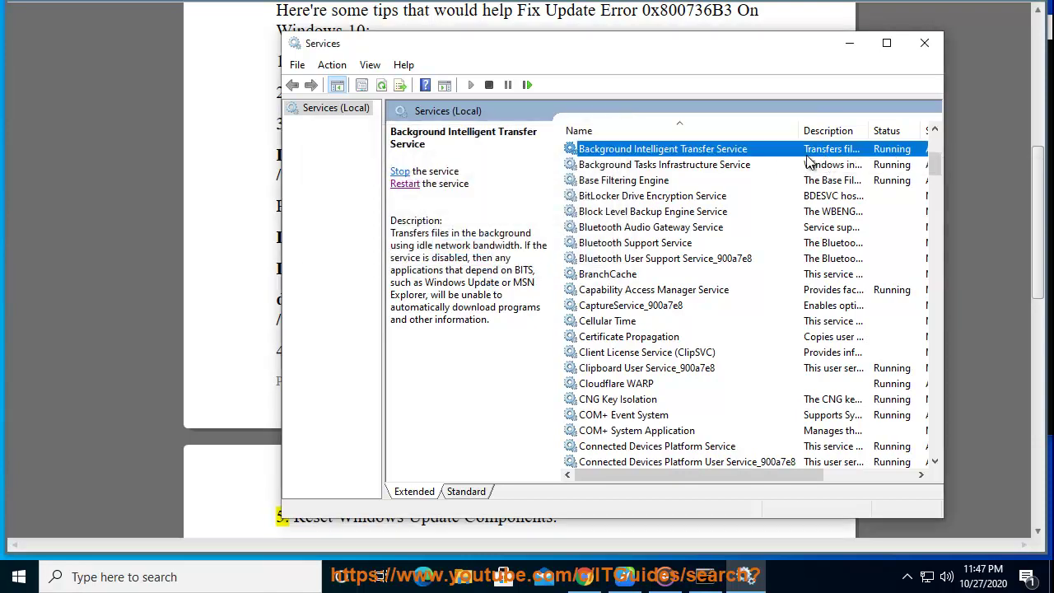
# Minimize Services and copy step 5's text 'Reset Windows Update Components'
pyautogui.click(849, 42)
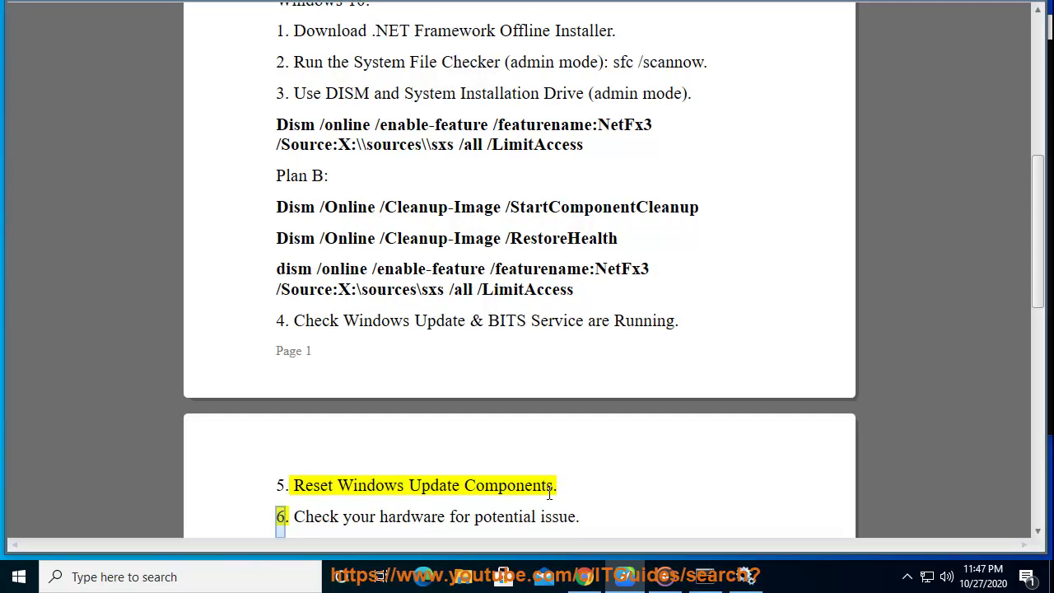
pyautogui.moveTo(555, 487); pyautogui.dragTo(298, 484)
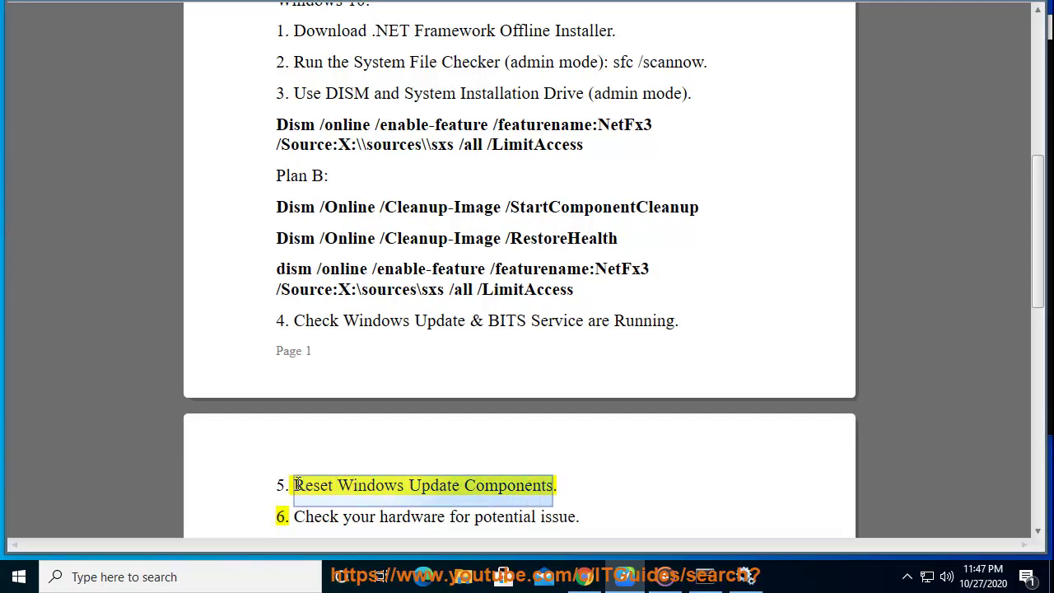
pyautogui.rightClick(382, 432)
pyautogui.click(422, 334)
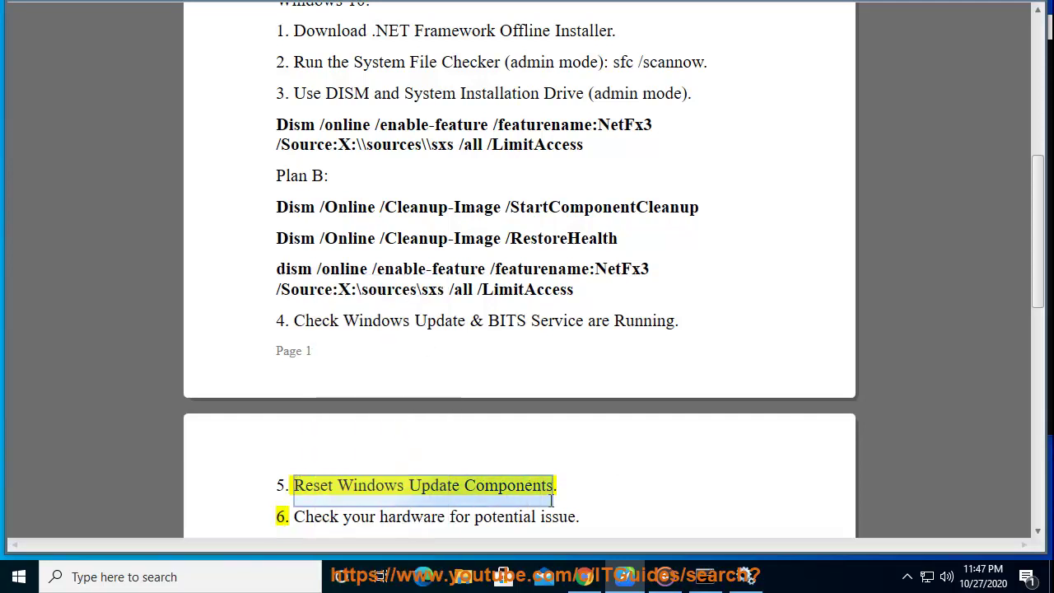
# Google 'reset windows update components script' and review the TechNet reset script result
pyautogui.click(583, 576)
pyautogui.click(366, 96)
pyautogui.hotkey('ctrl', 'a')
pyautogui.hotkey('ctrl', 'v')
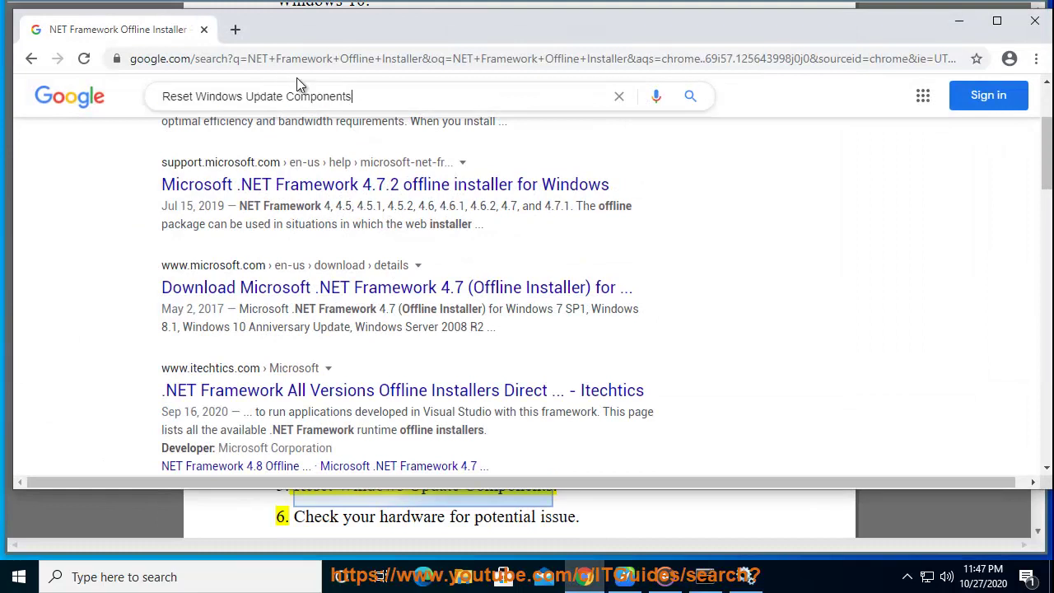
pyautogui.write('S')
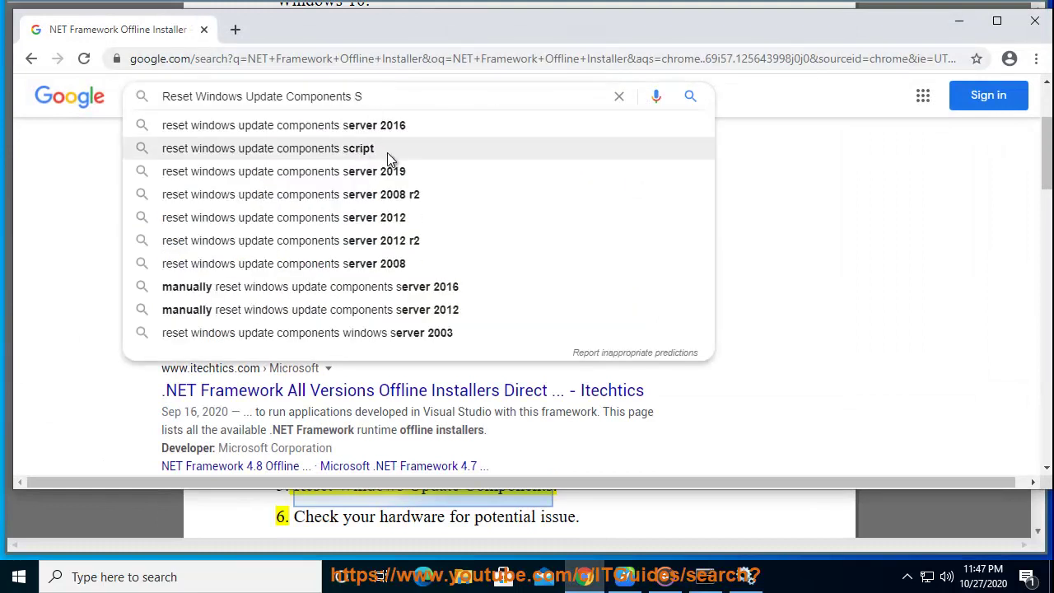
pyautogui.click(326, 151)
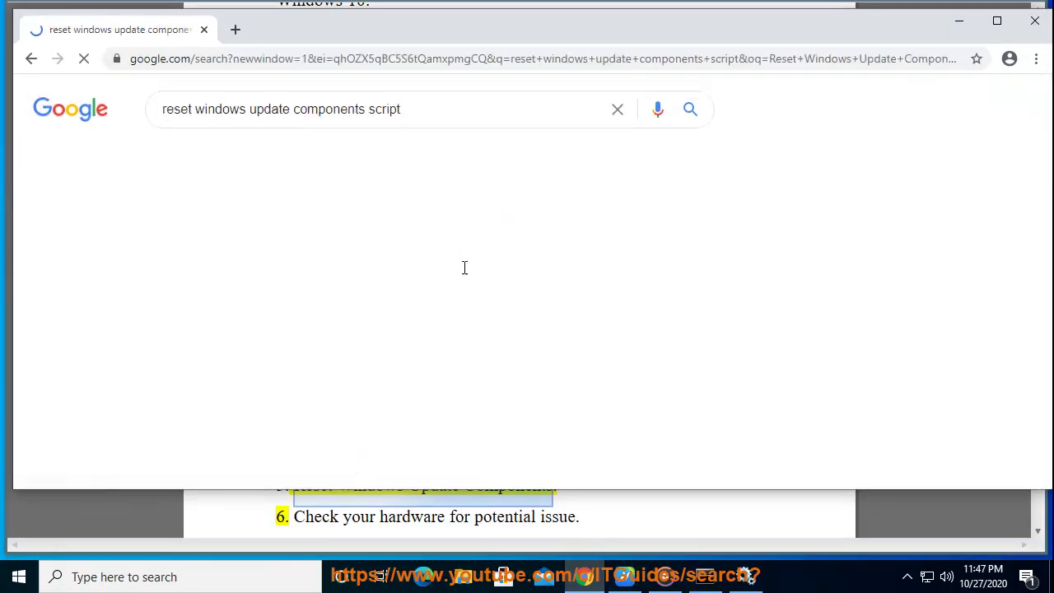
pyautogui.moveTo(335, 286); pyautogui.dragTo(134, 260)
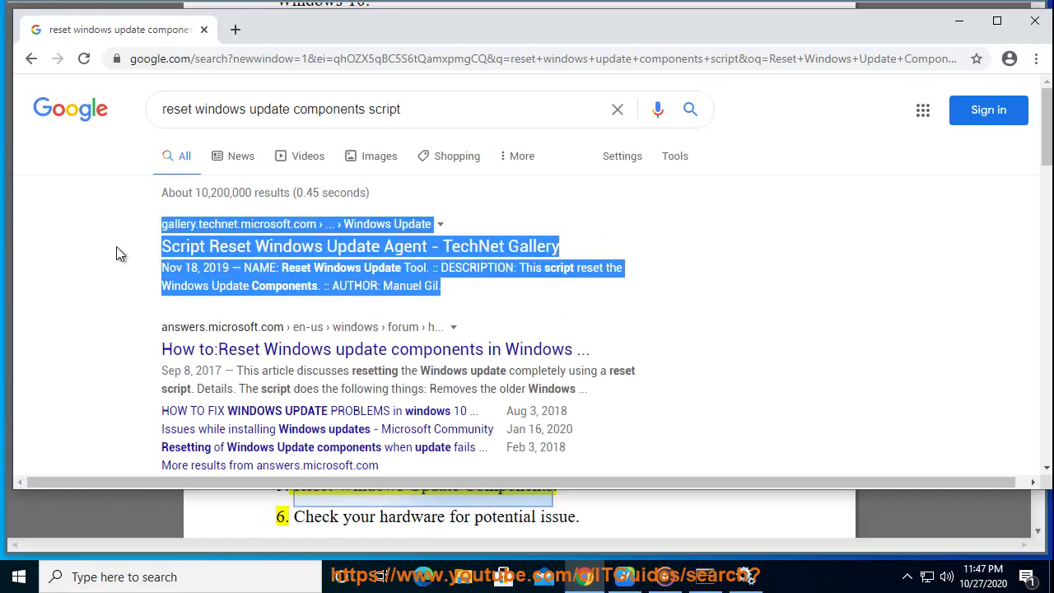
pyautogui.click(522, 268)
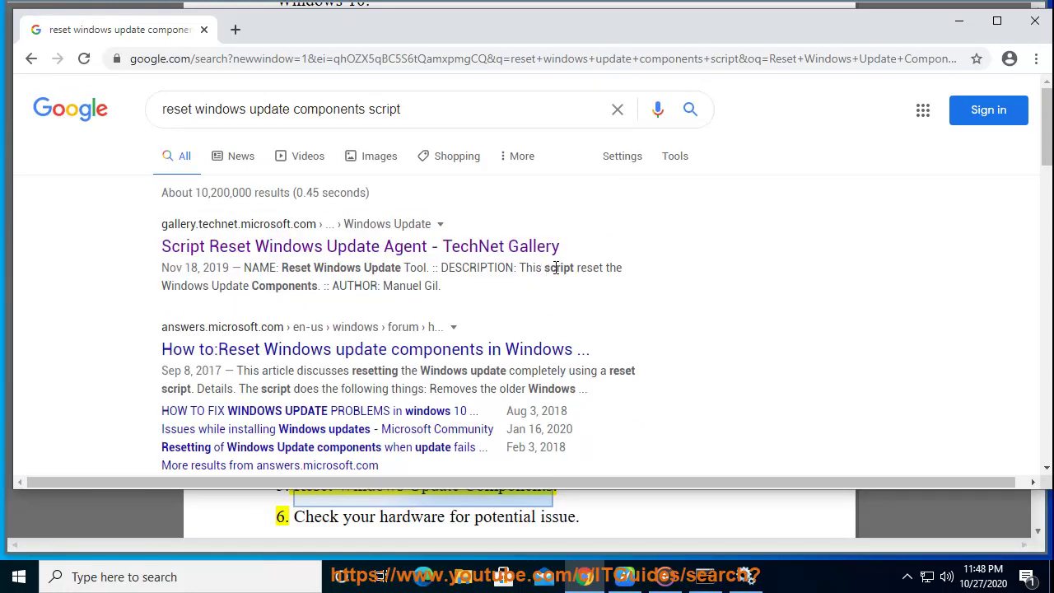
pyautogui.moveTo(576, 268); pyautogui.dragTo(320, 288)
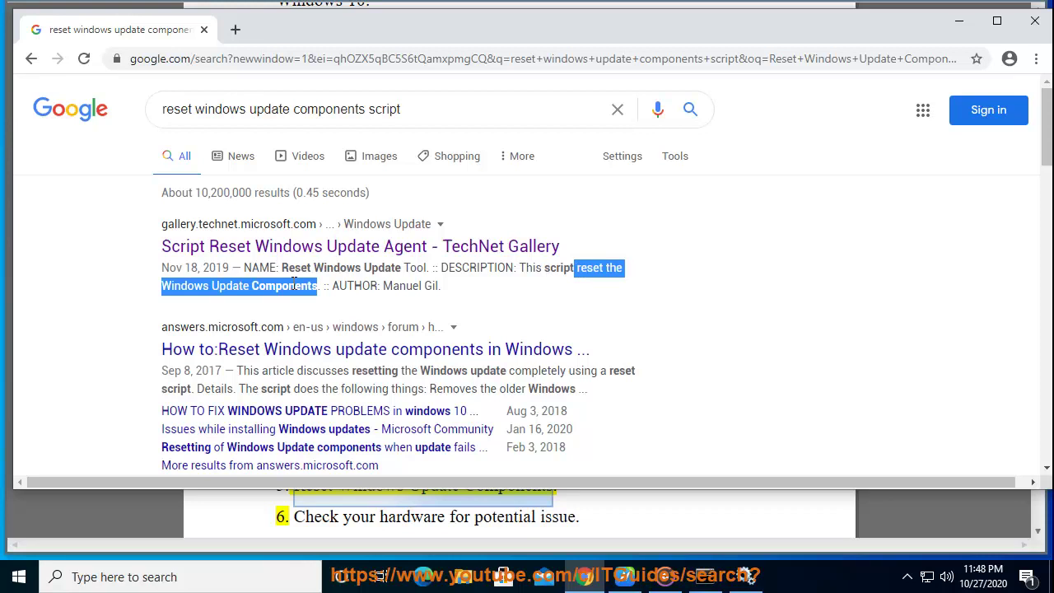
pyautogui.click(958, 20)
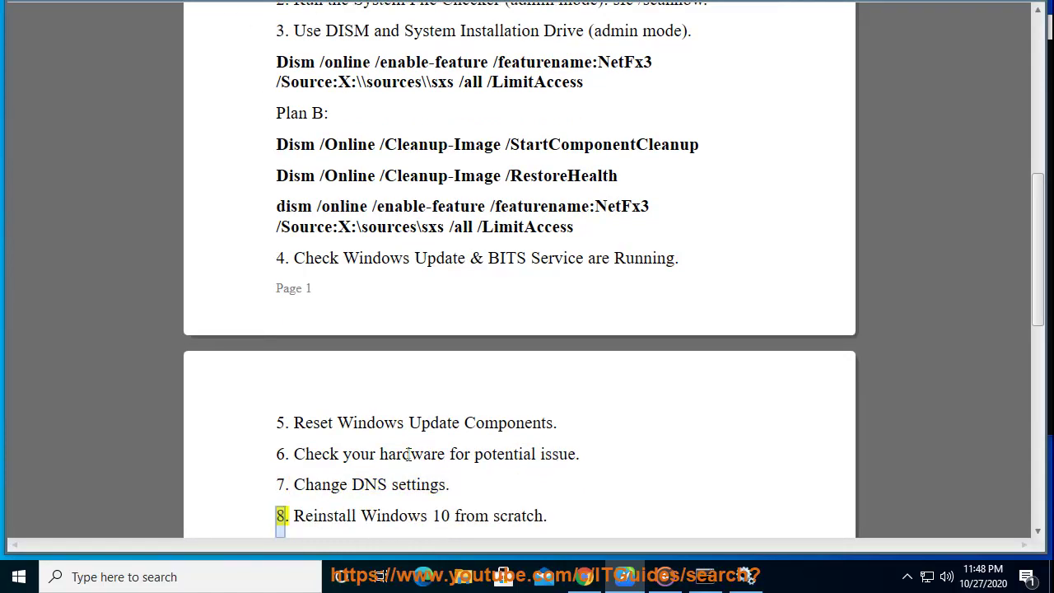
# Run error checking on Local Disk (C:), which reports no scan is needed
pyautogui.doubleClick(407, 453)
pyautogui.click(463, 574)
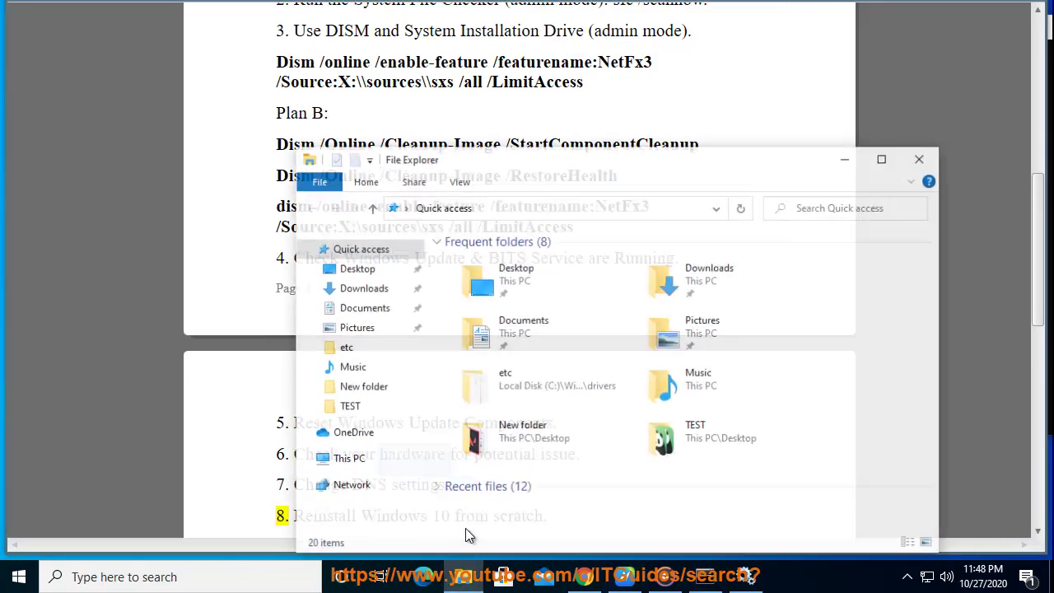
pyautogui.click(356, 459)
pyautogui.click(531, 487)
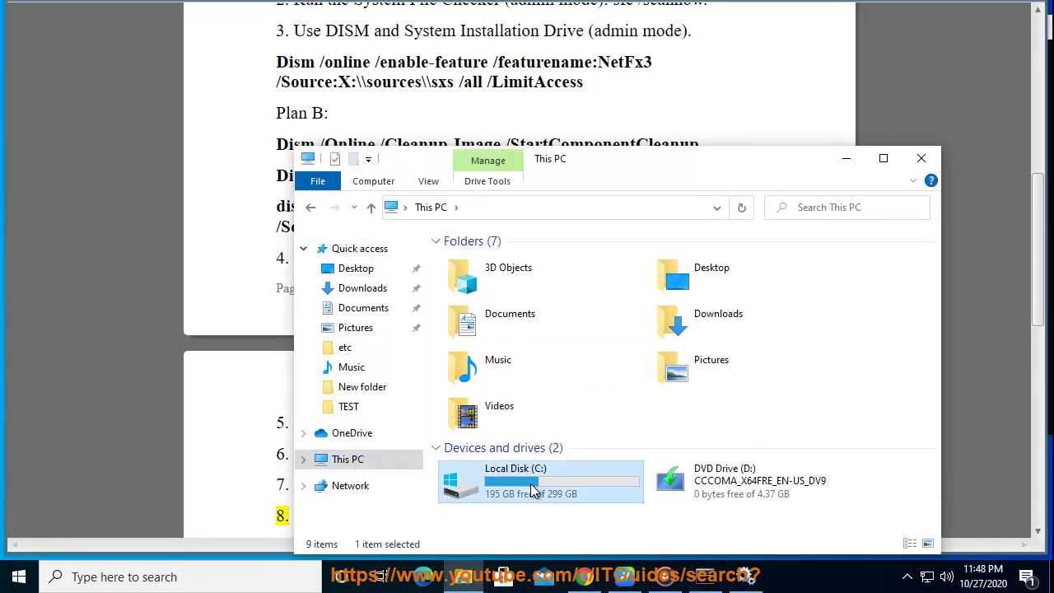
pyautogui.rightClick(530, 483)
pyautogui.click(568, 469)
pyautogui.click(644, 195)
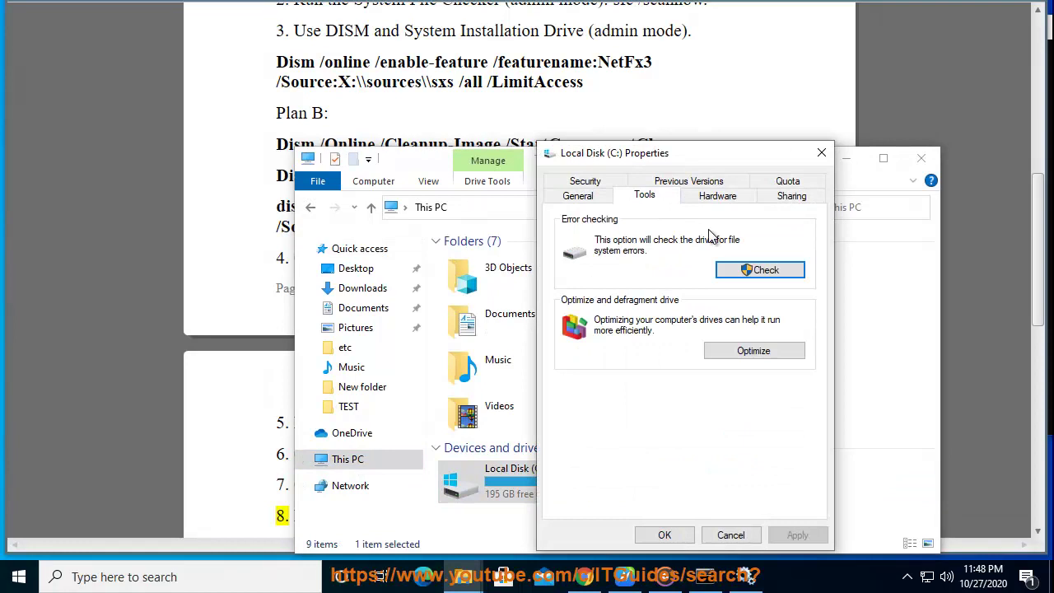
pyautogui.click(765, 273)
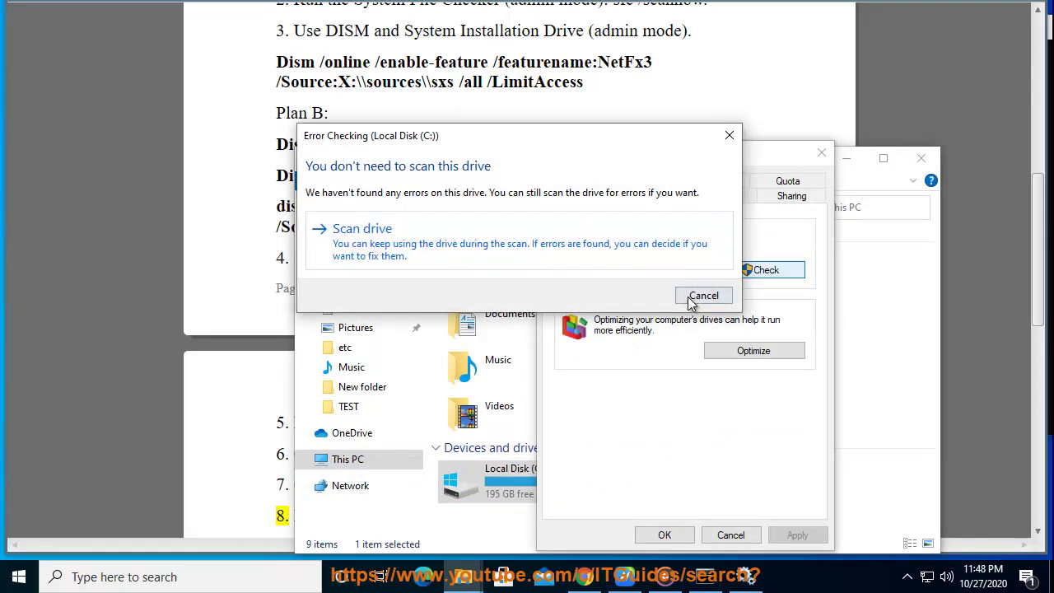
pyautogui.click(695, 295)
pyautogui.click(821, 153)
pyautogui.click(920, 158)
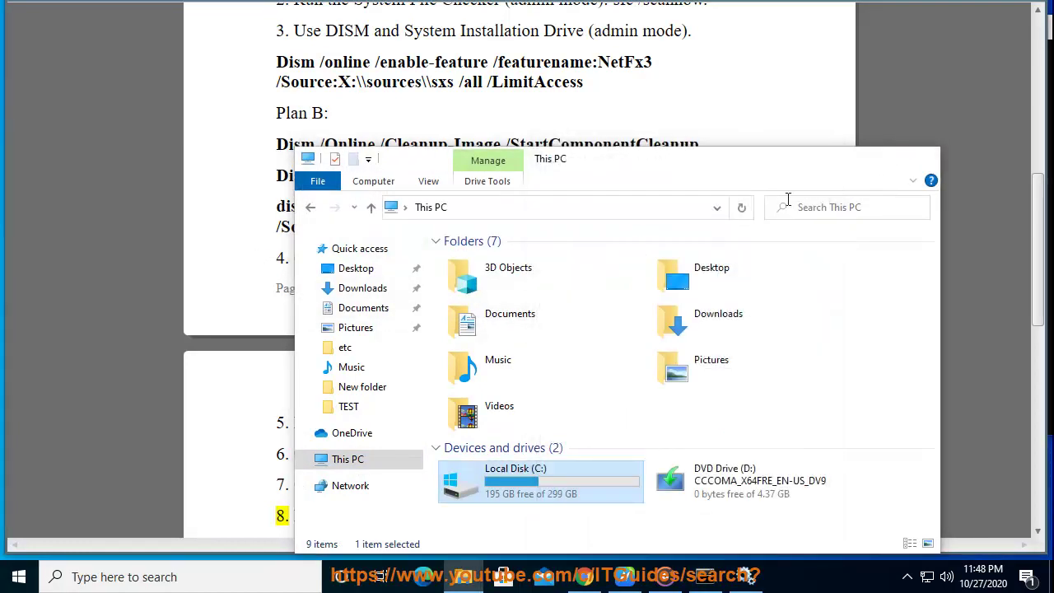
# Open Windows Memory Diagnostic and cancel it, then mark 'Change' in step 7
pyautogui.click(199, 576)
pyautogui.write('D')
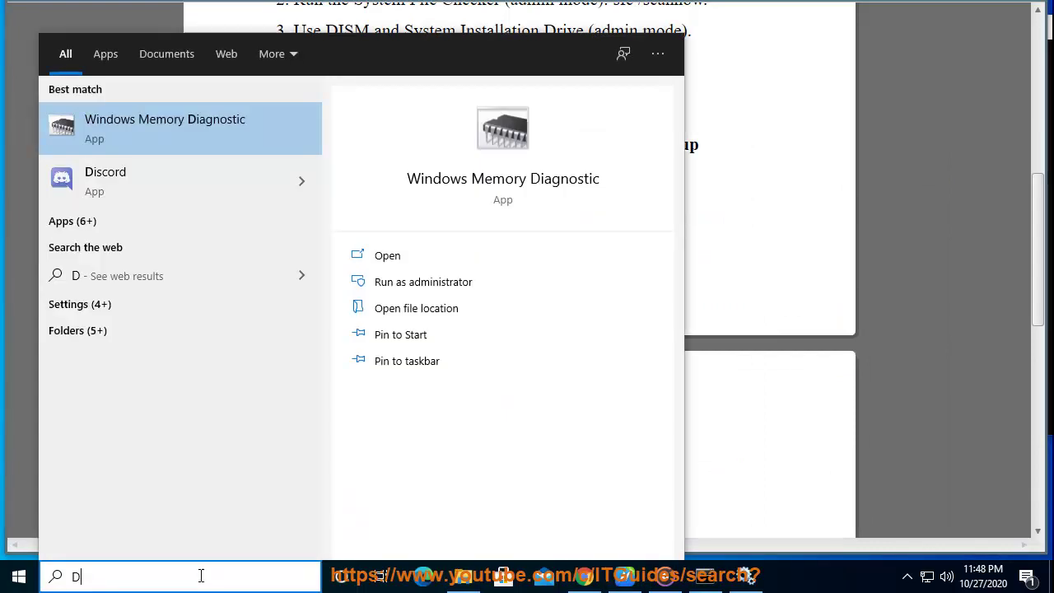
pyautogui.click(161, 129)
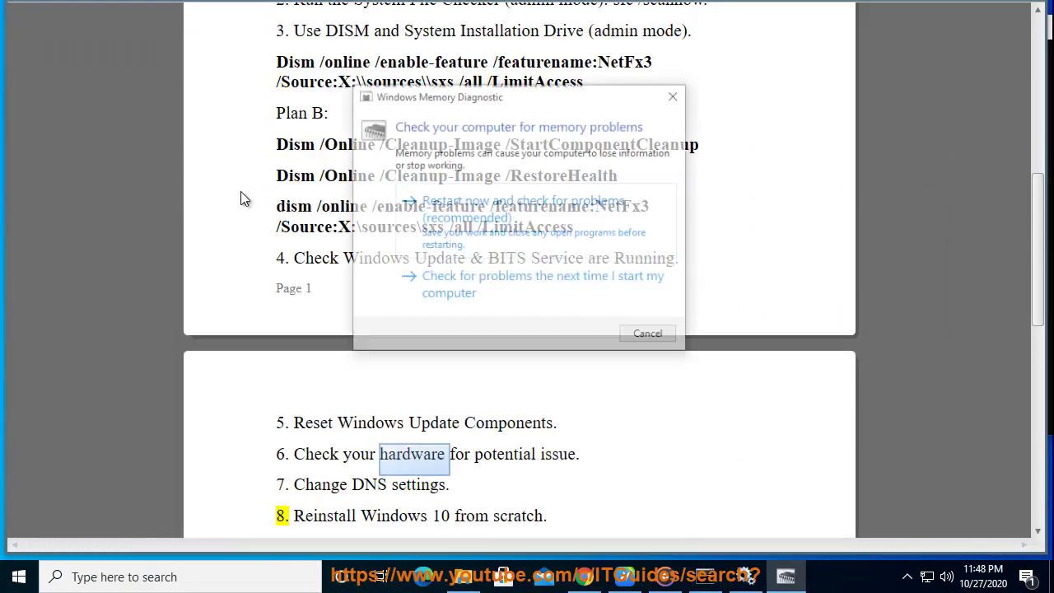
pyautogui.click(639, 334)
pyautogui.click(477, 485)
pyautogui.doubleClick(349, 485)
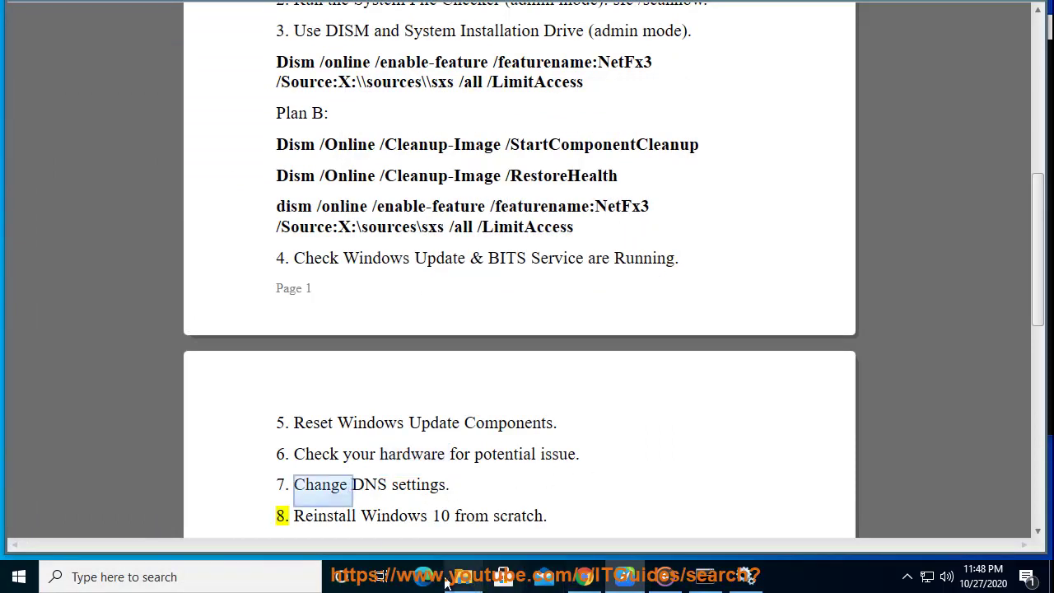
# Open Ethernet0's IPv4 properties and choose 'Use the following DNS server addresses'
pyautogui.click(272, 565)
pyautogui.write('c')
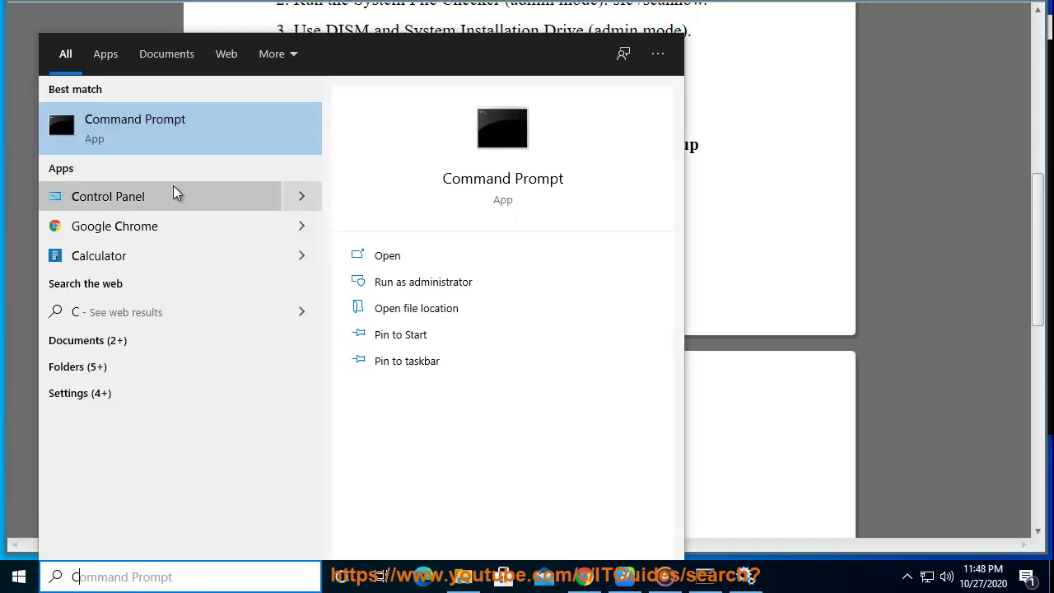
pyautogui.click(173, 194)
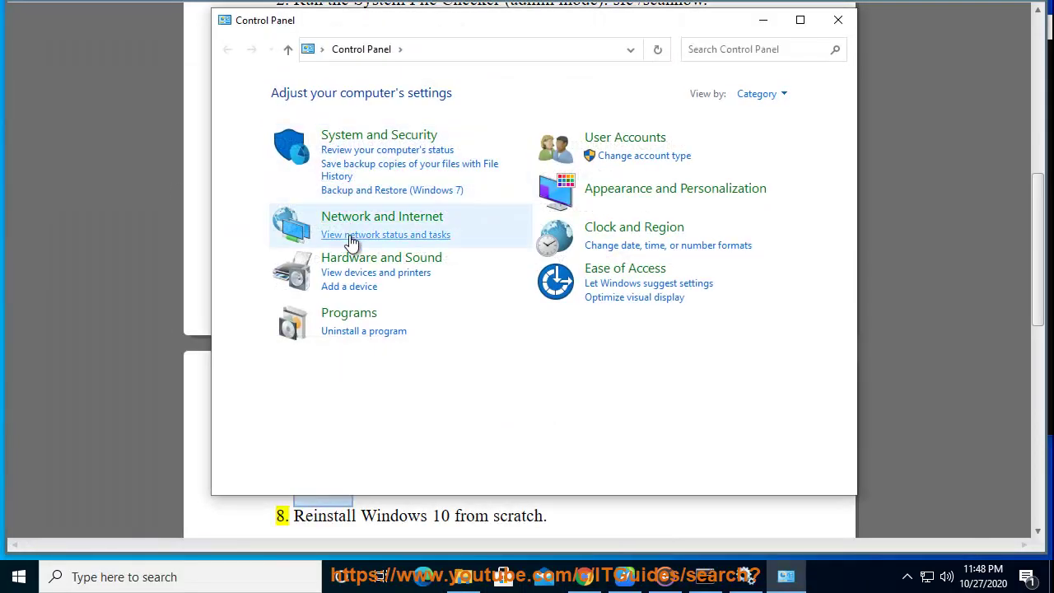
pyautogui.click(350, 234)
pyautogui.click(737, 149)
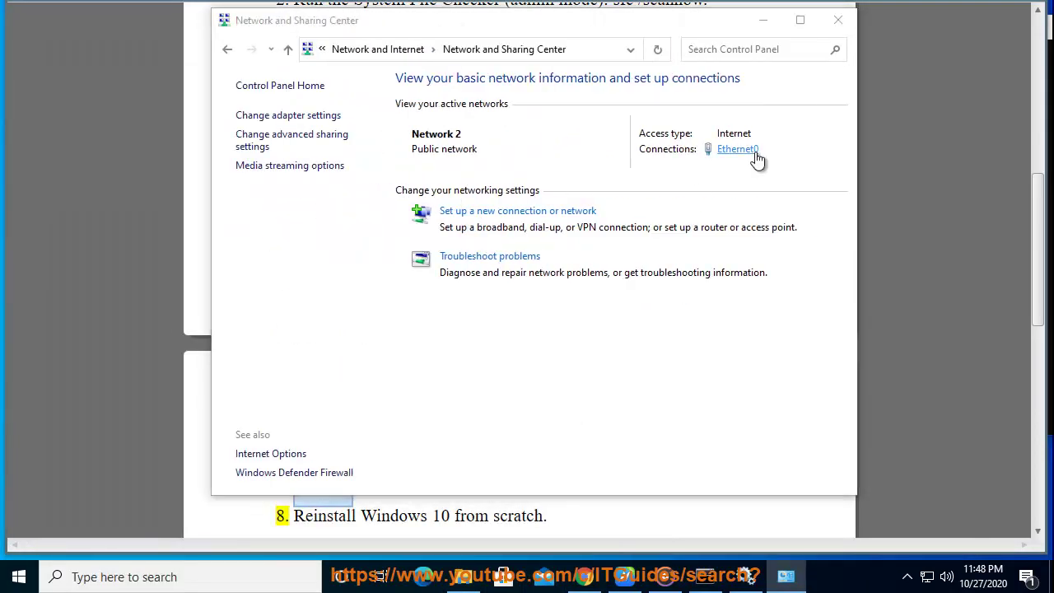
pyautogui.click(439, 392)
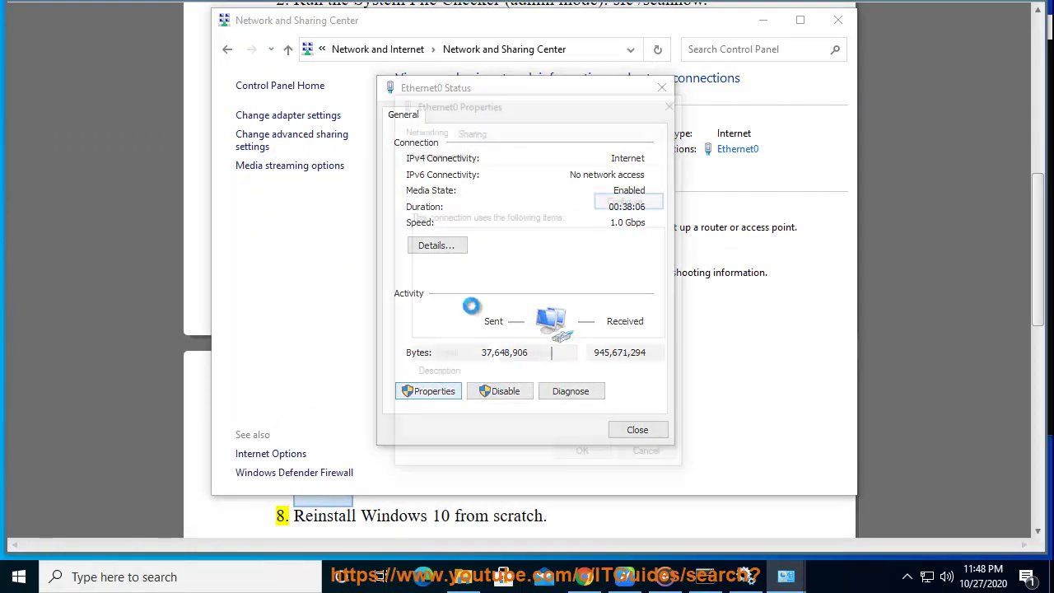
pyautogui.doubleClick(518, 291)
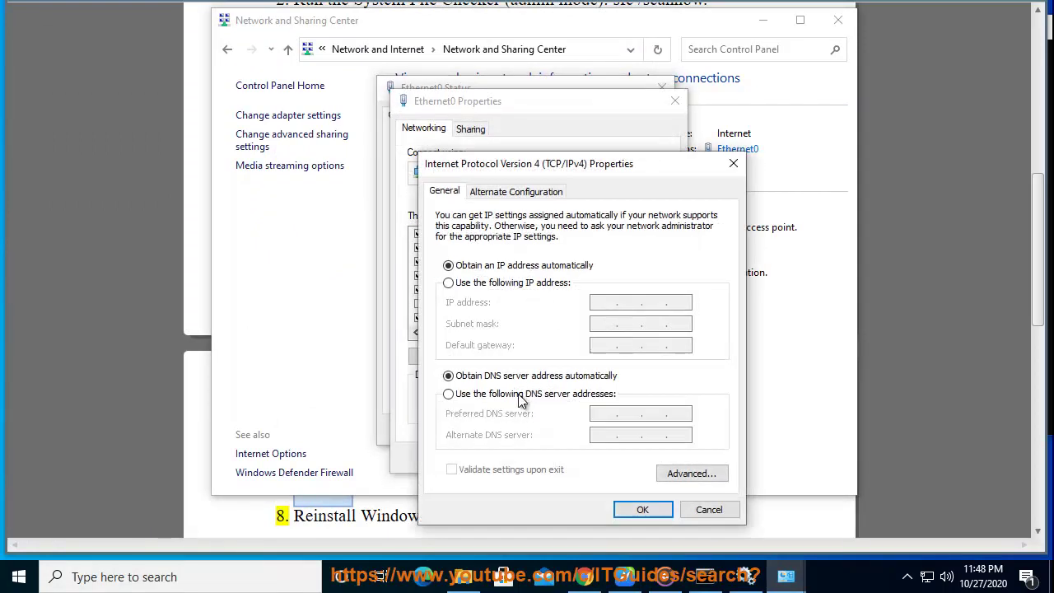
pyautogui.click(521, 394)
# Google 'dns server' and find public DNS addresses 8.8.8.8 and 8.8.4.4
pyautogui.click(622, 575)
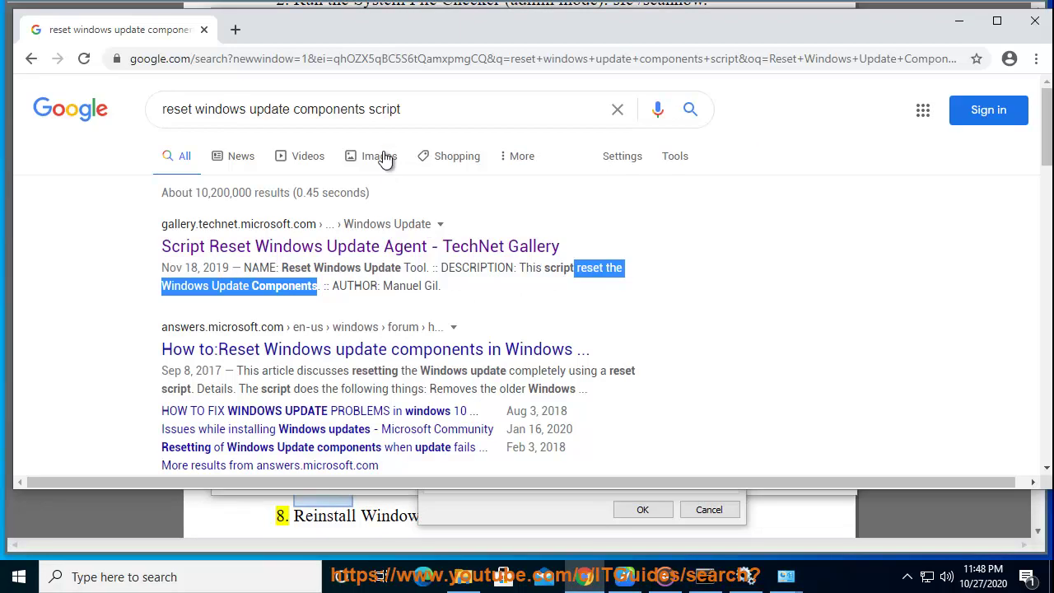
pyautogui.moveTo(403, 108); pyautogui.dragTo(13, 118)
pyautogui.write('DNS')
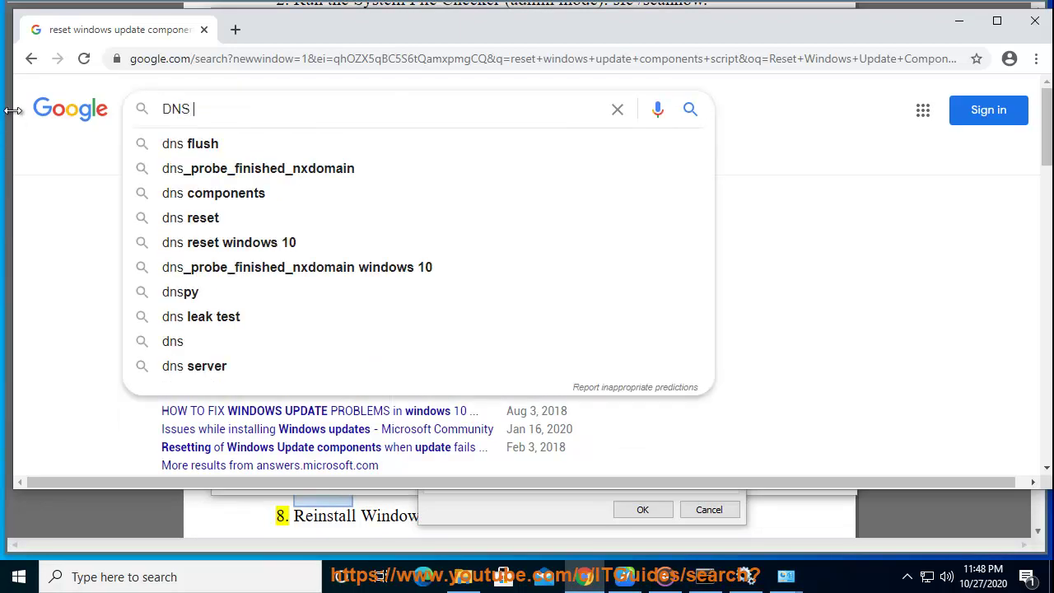
pyautogui.click(175, 344)
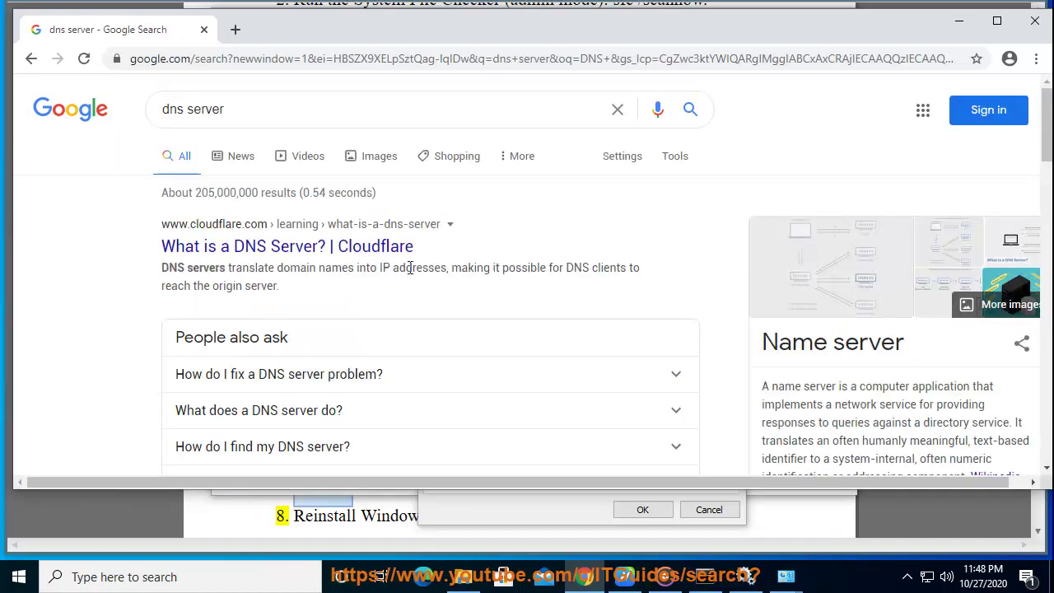
pyautogui.scroll(-3, 519, 284)
pyautogui.scroll(-1, 507, 362)
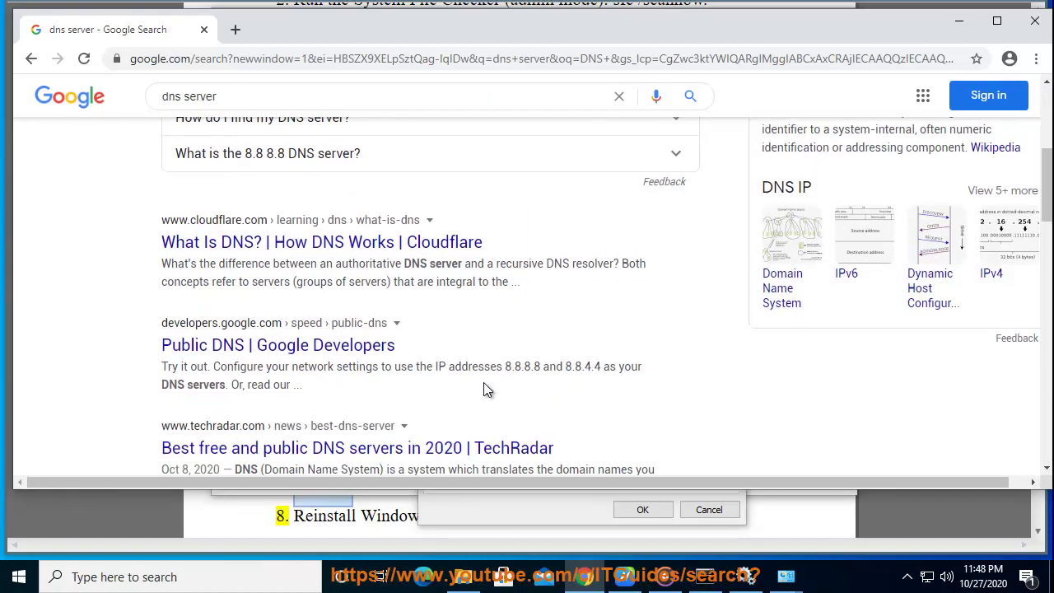
pyautogui.scroll(-2, 416, 432)
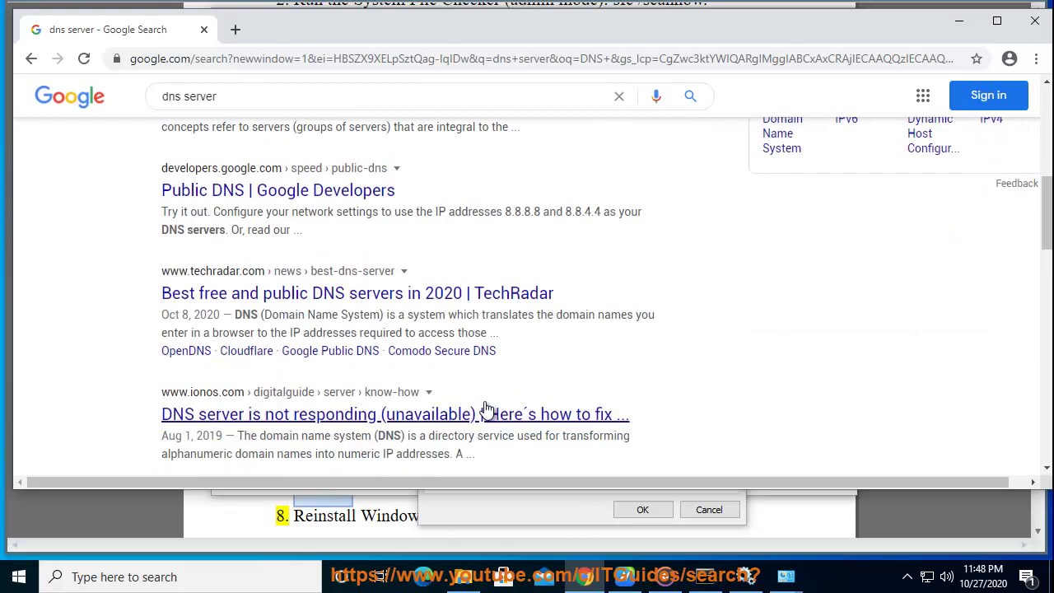
pyautogui.moveTo(162, 290); pyautogui.dragTo(162, 260)
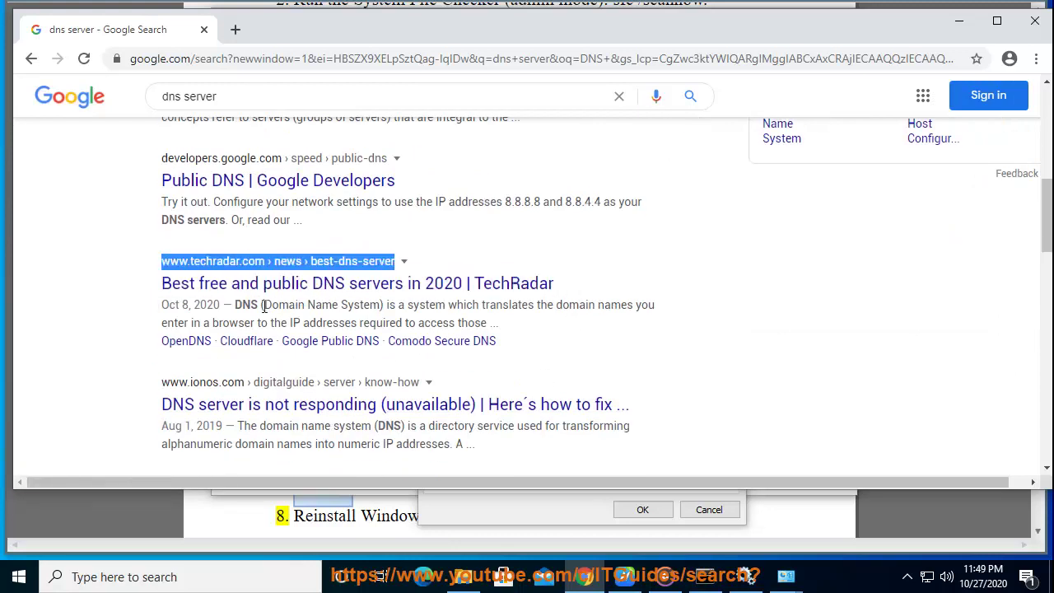
pyautogui.scroll(-1, 370, 403)
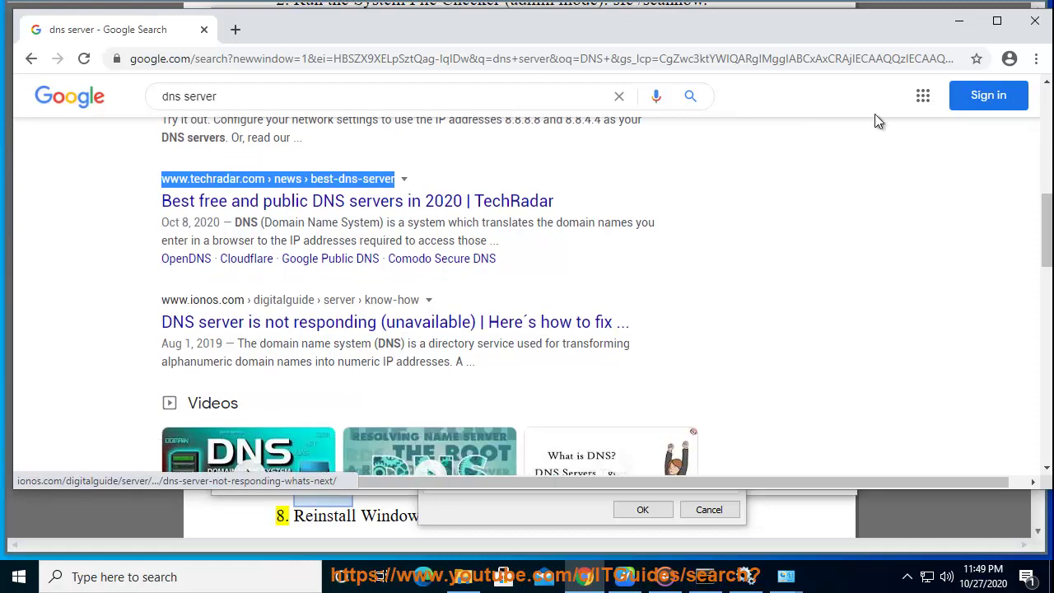
pyautogui.click(959, 20)
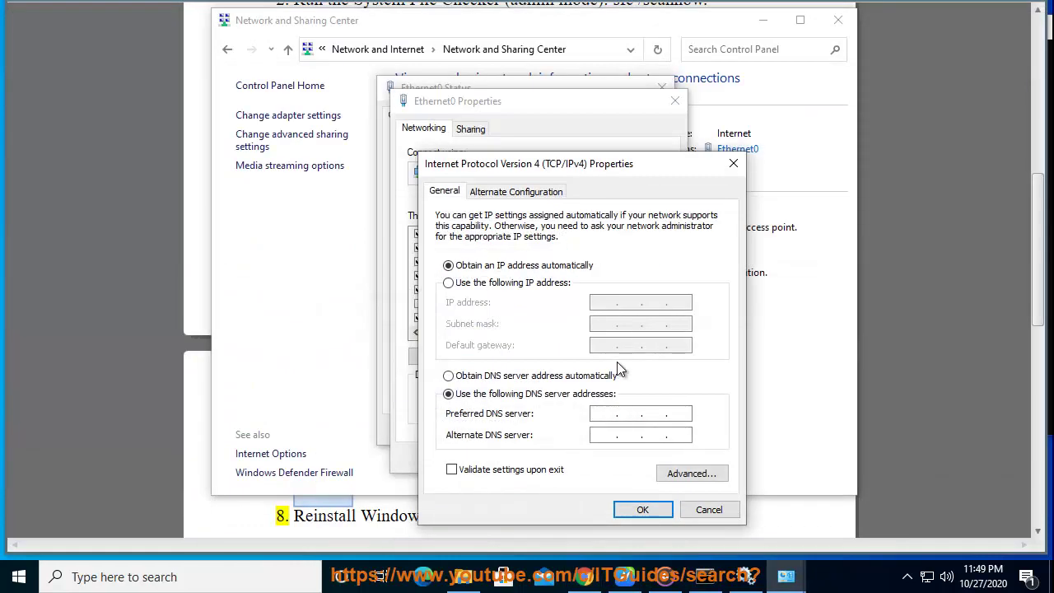
# Enter 1.1.1.1 as preferred and 8.8.4.4 as alternate DNS, then close the network windows
pyautogui.write('1.1.1.1')
pyautogui.click(660, 435)
pyautogui.write('8.8.4.4')
pyautogui.click(707, 508)
pyautogui.click(675, 101)
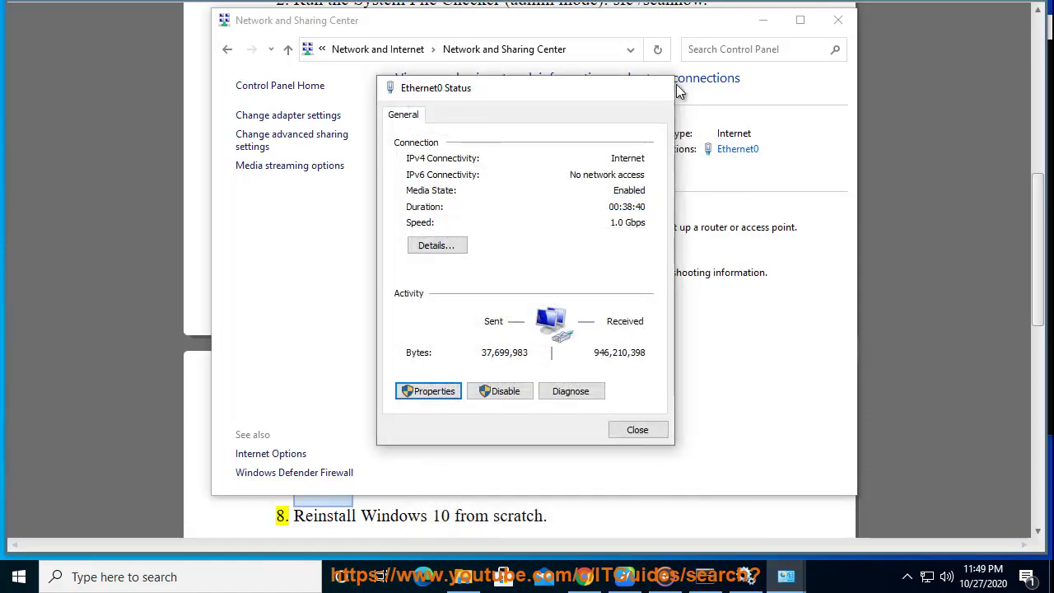
pyautogui.click(662, 86)
pyautogui.click(763, 22)
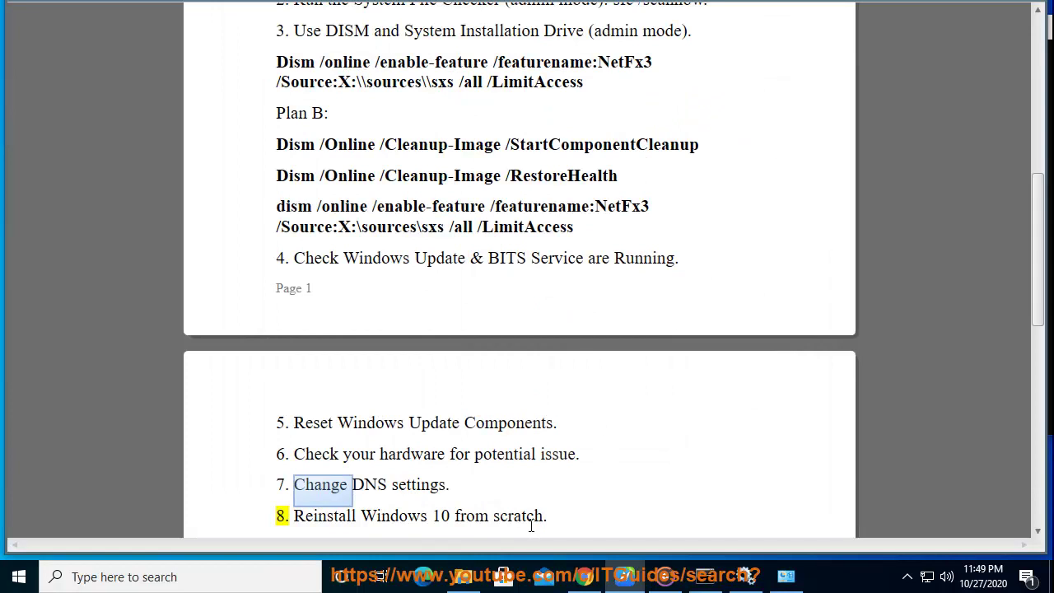